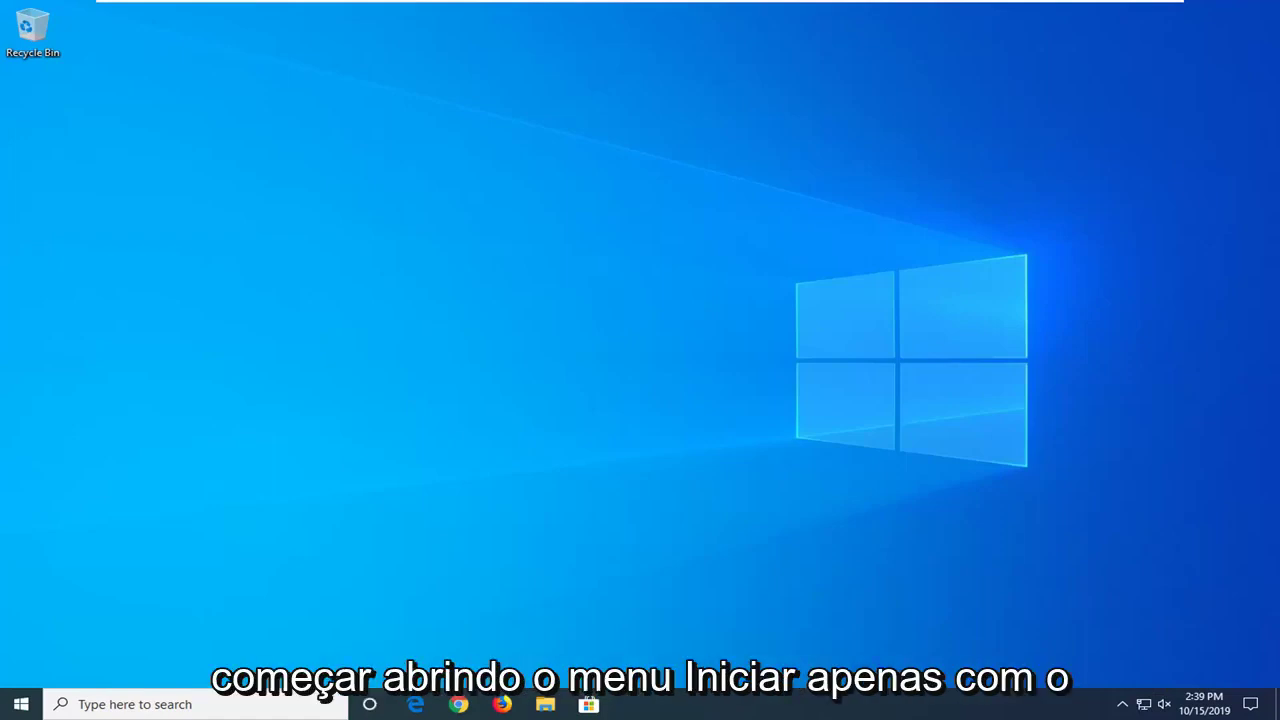
Step: Search the Start menu for regedit and launch Registry Editor as administrator
{"action": "left_click", "coordinate": [31, 704]}
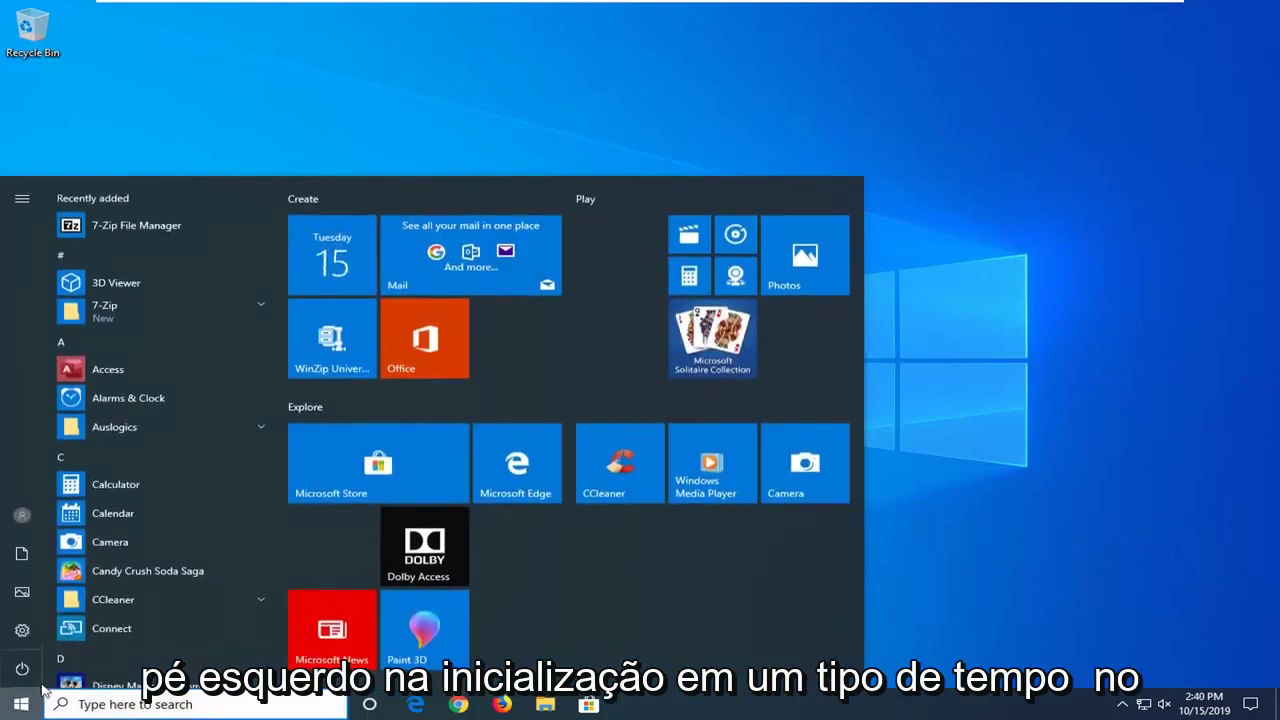
{"action": "type", "text": "reg"}
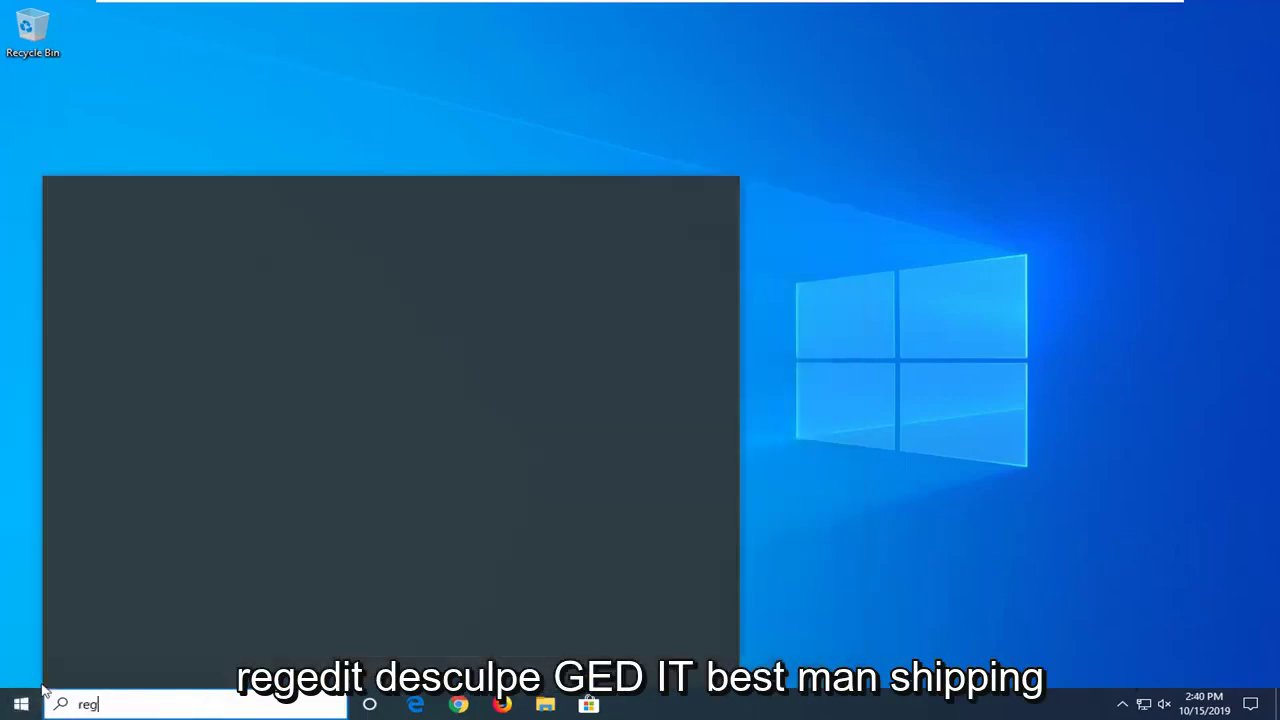
{"action": "type", "text": "edit"}
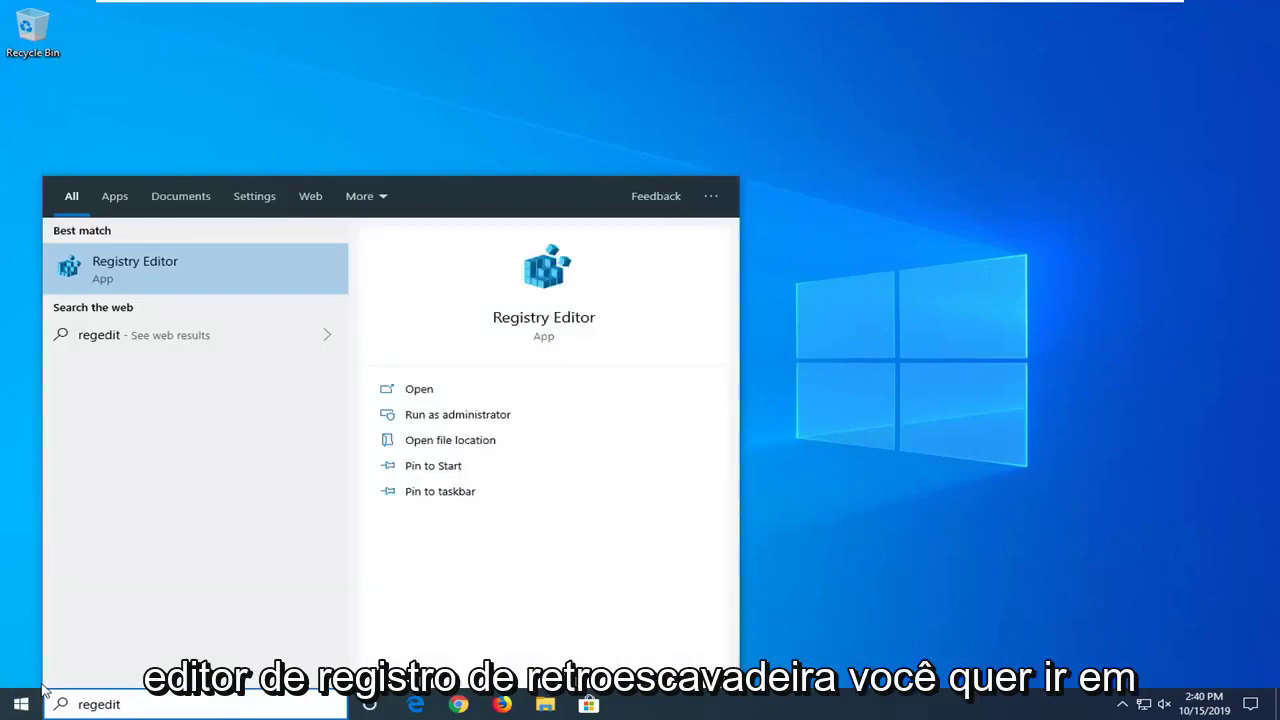
{"action": "right_click", "coordinate": [174, 264]}
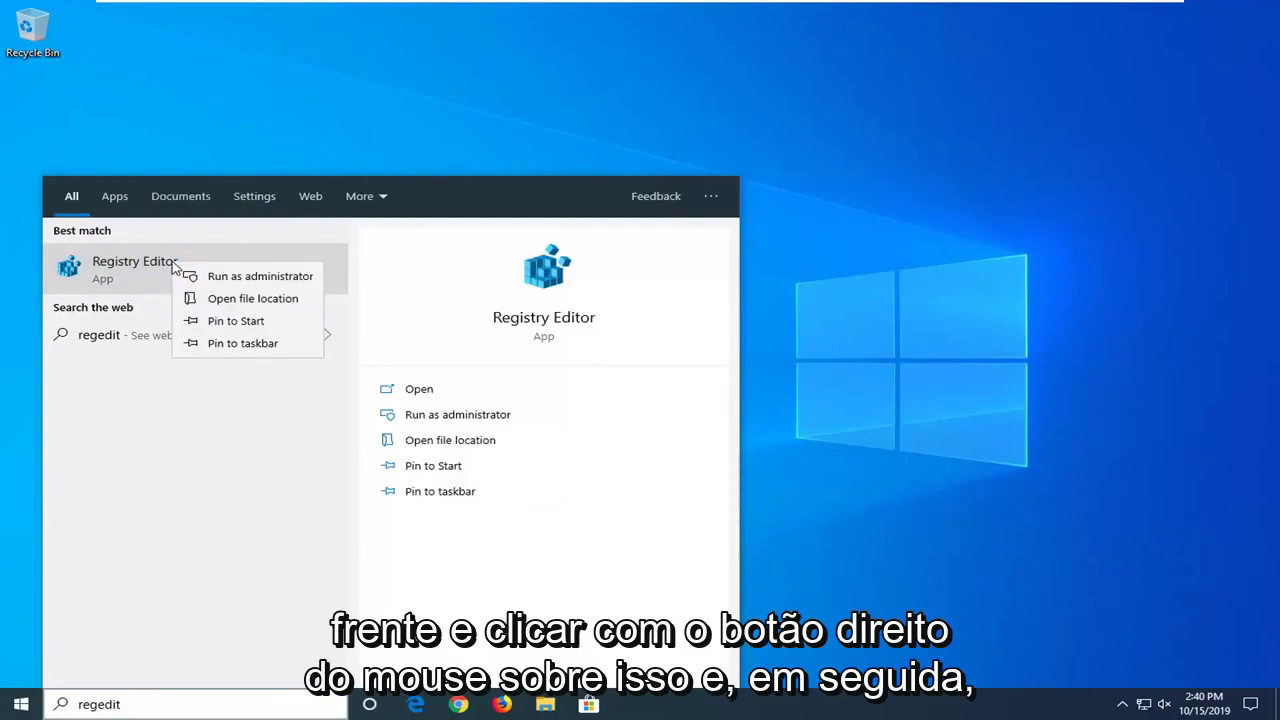
{"action": "left_click", "coordinate": [255, 276]}
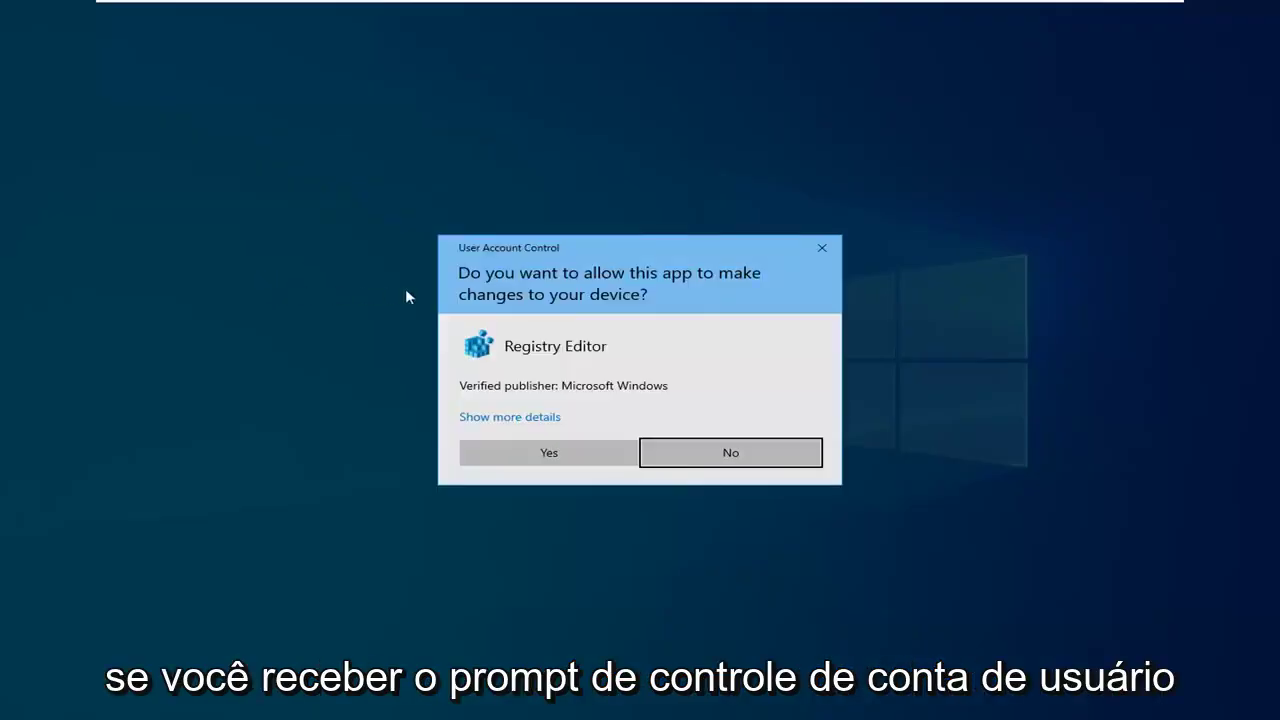
Step: Approve the UAC prompt, then start a registry export to Desktop and cancel it
{"action": "left_click", "coordinate": [533, 451]}
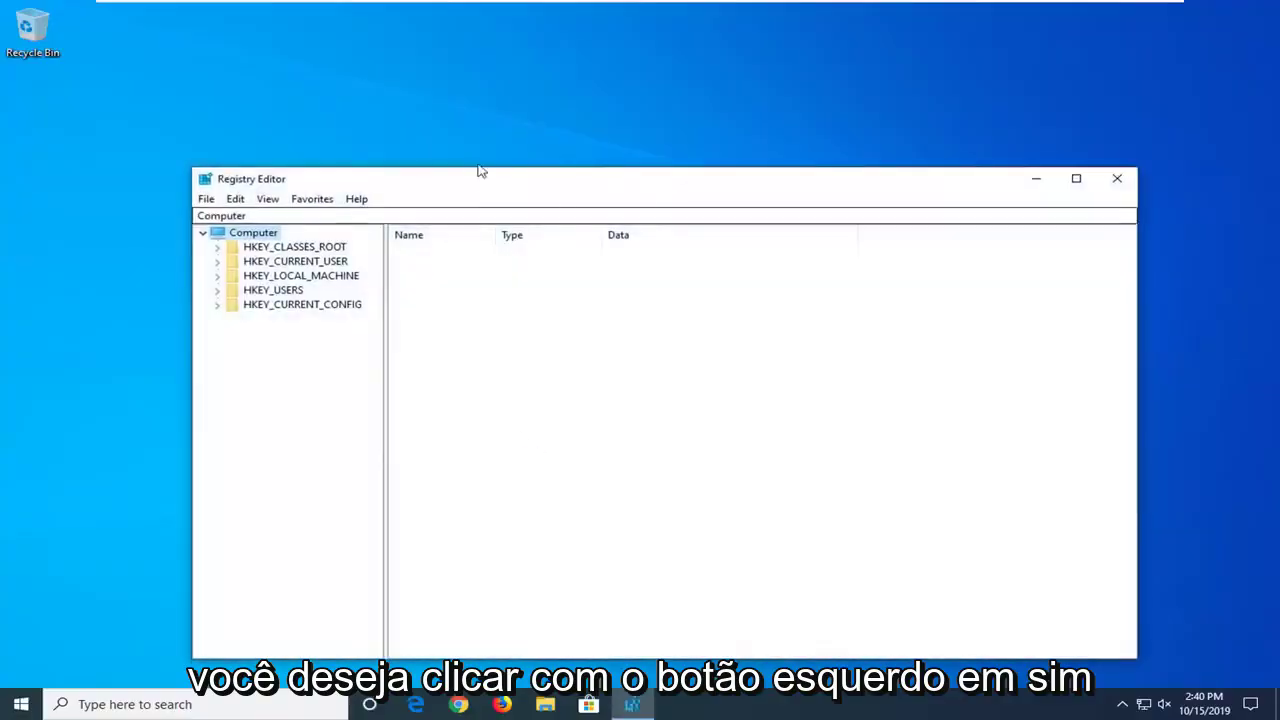
{"action": "left_click_drag", "start_coordinate": [477, 172], "coordinate": [489, 129]}
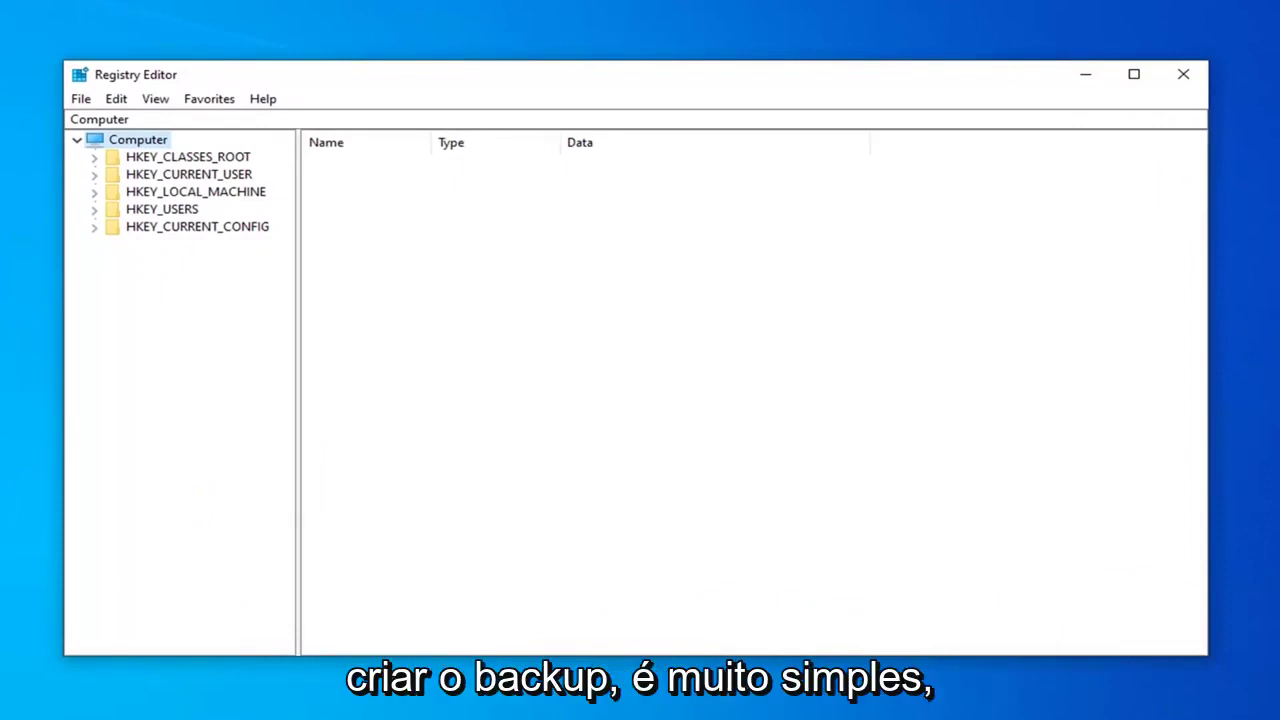
{"action": "left_click", "coordinate": [81, 101]}
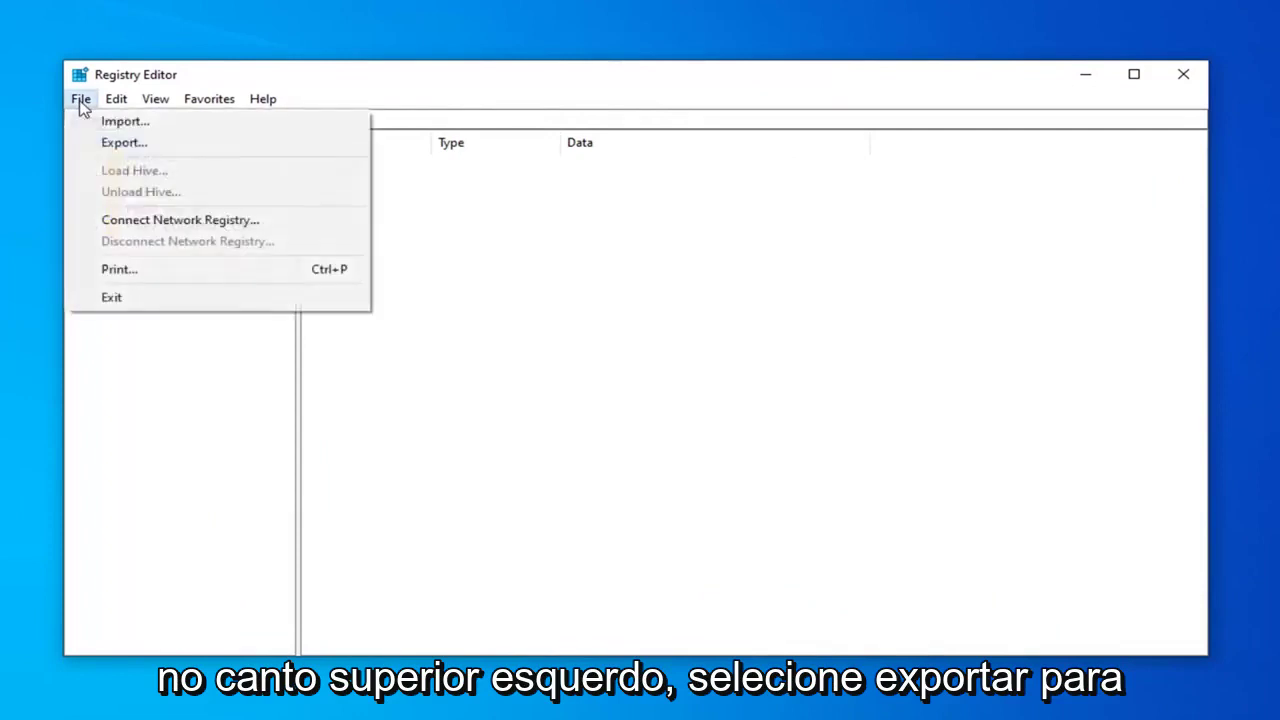
{"action": "left_click", "coordinate": [160, 145]}
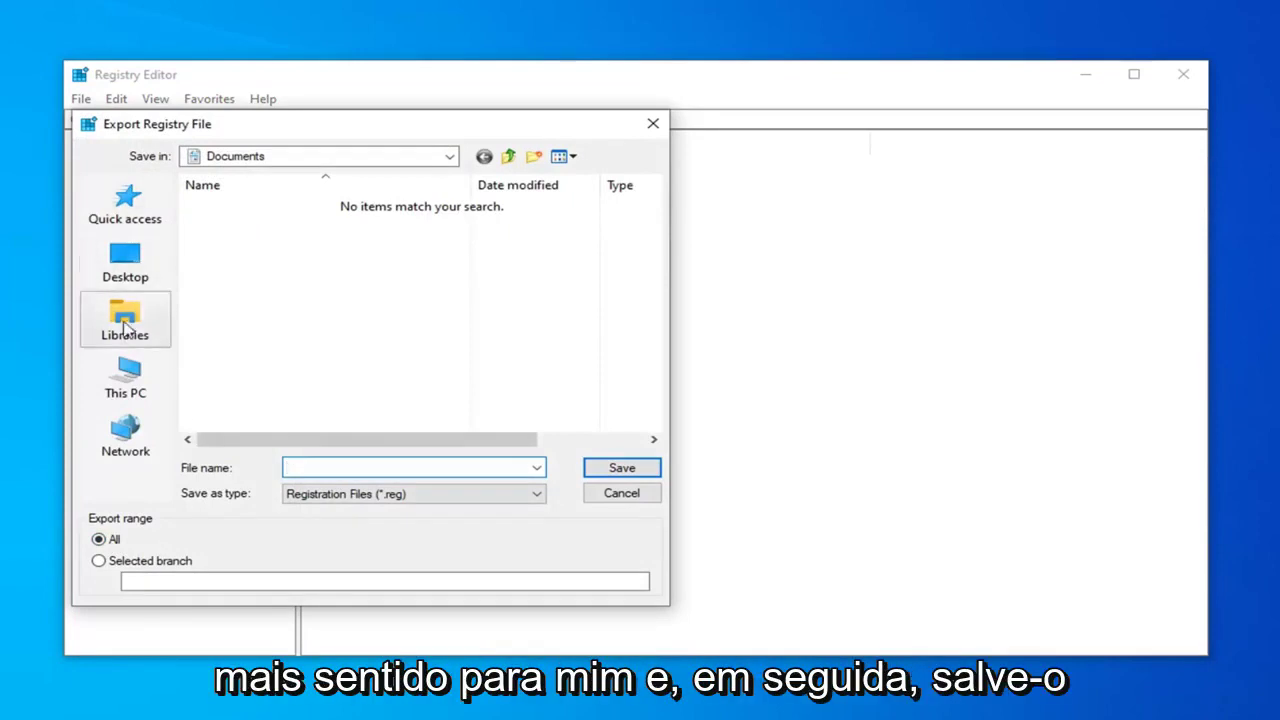
{"action": "left_click", "coordinate": [118, 254]}
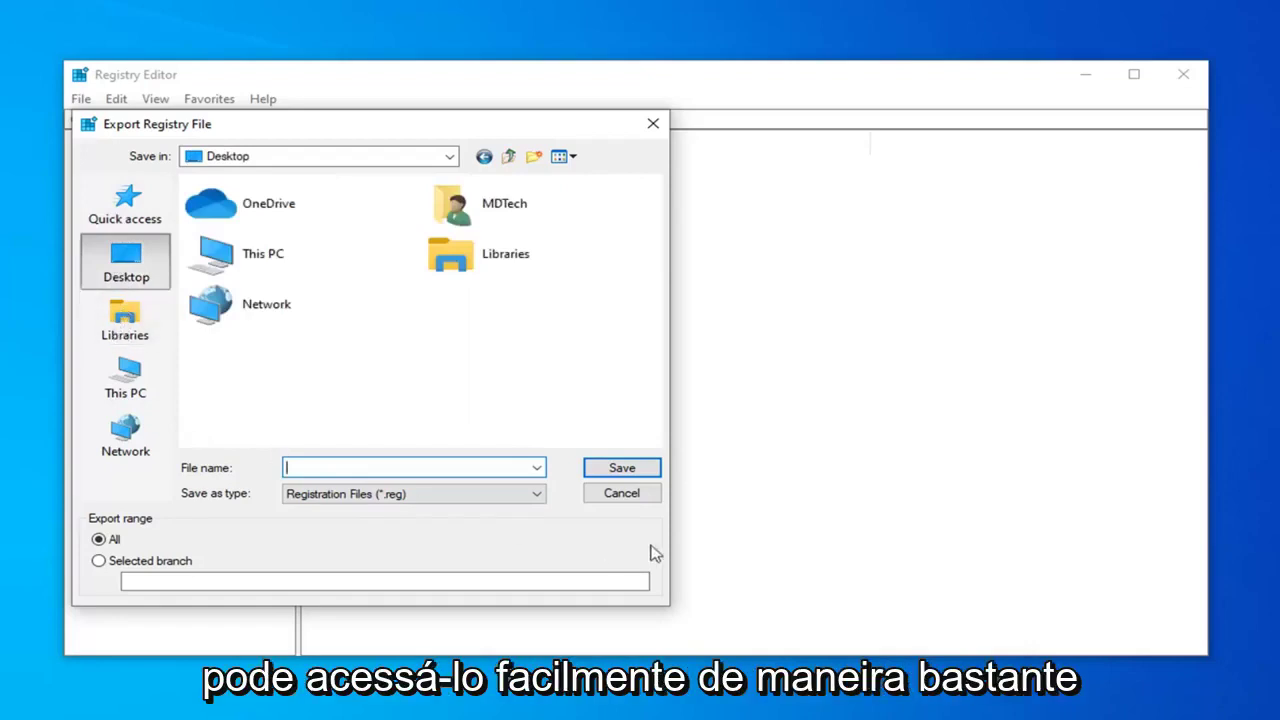
{"action": "left_click", "coordinate": [622, 493]}
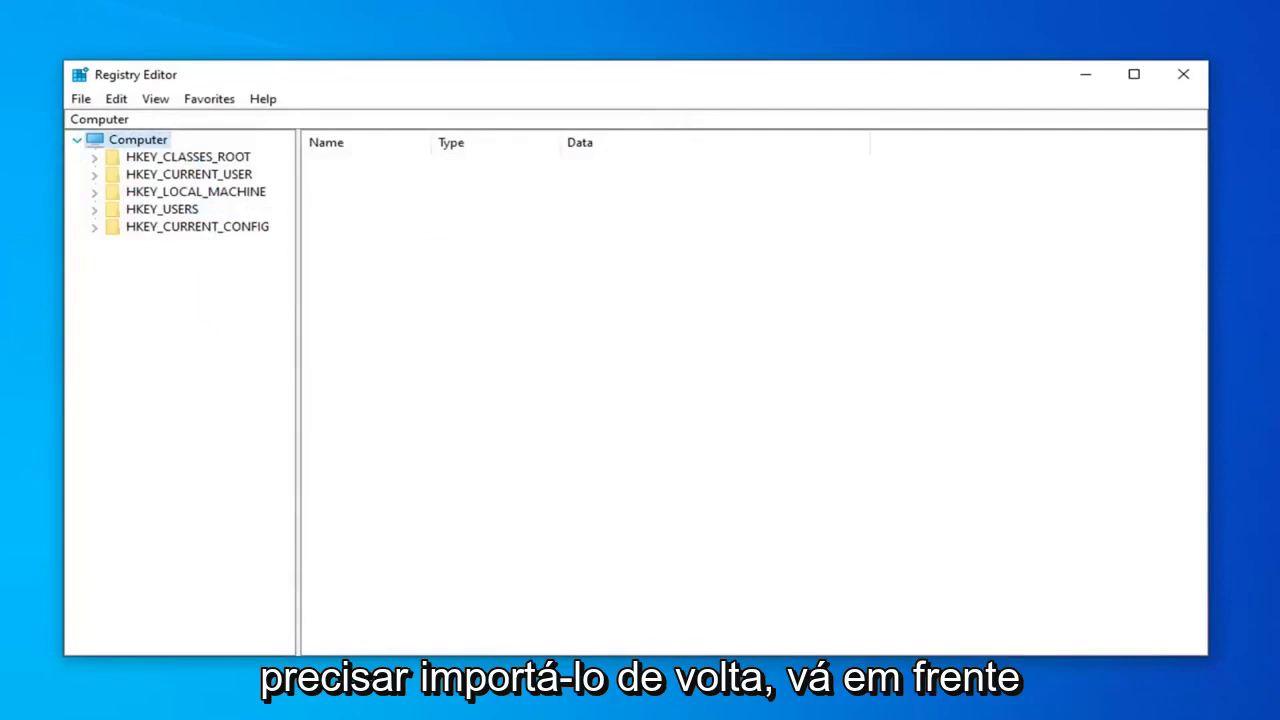
{"action": "left_click", "coordinate": [80, 99]}
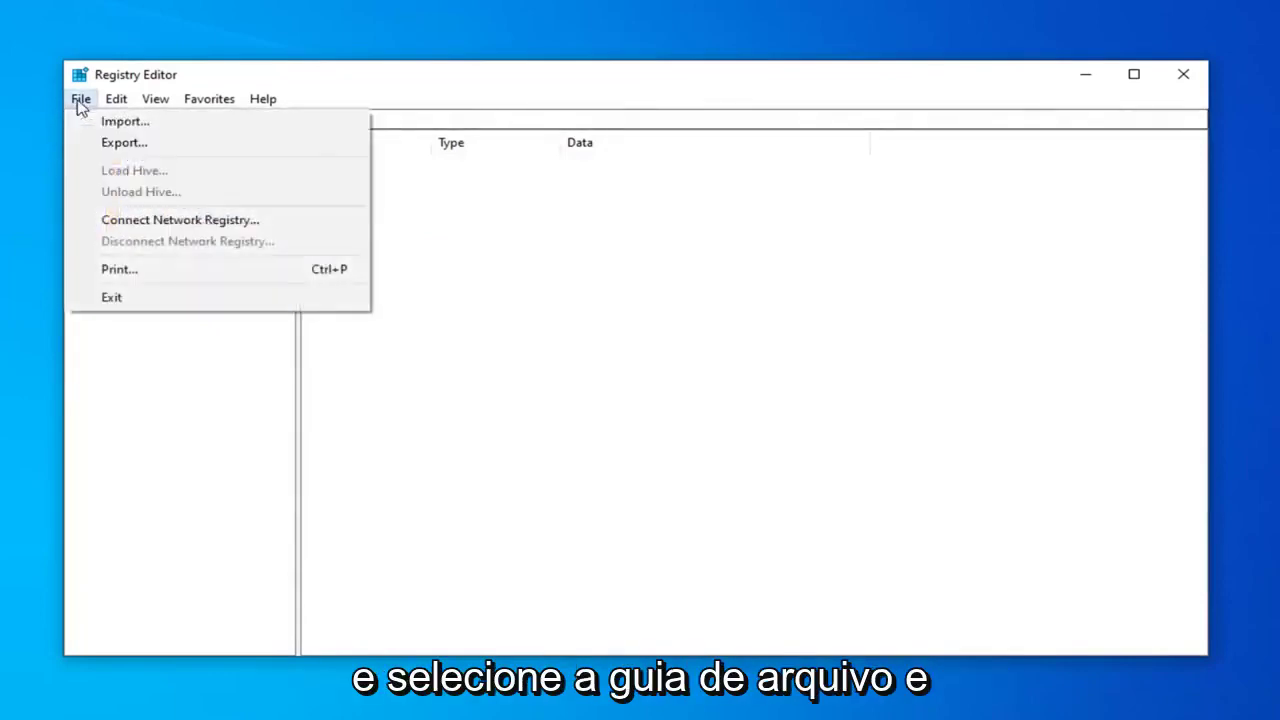
{"action": "left_click", "coordinate": [152, 122]}
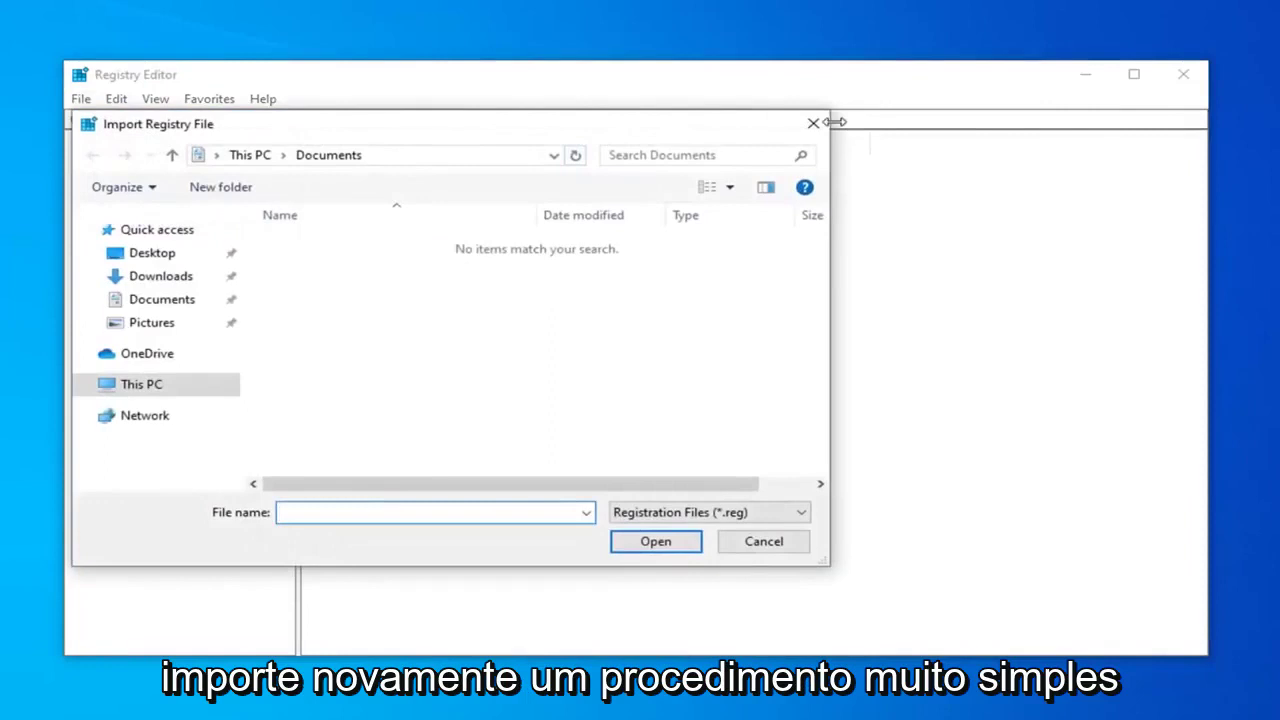
{"action": "left_click", "coordinate": [813, 124]}
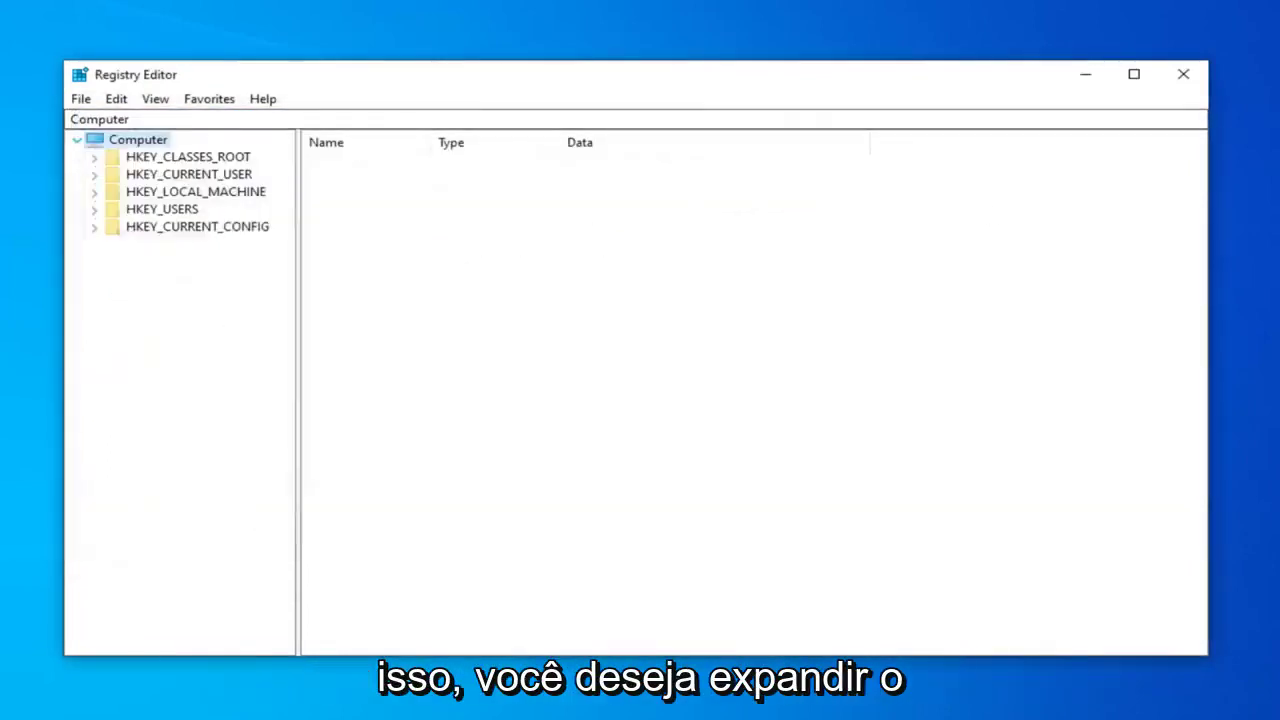
Step: Expand HKEY_LOCAL_MACHINE\SYSTEM\CurrentControlSet in the tree and select the Control key
{"action": "left_click", "coordinate": [105, 196]}
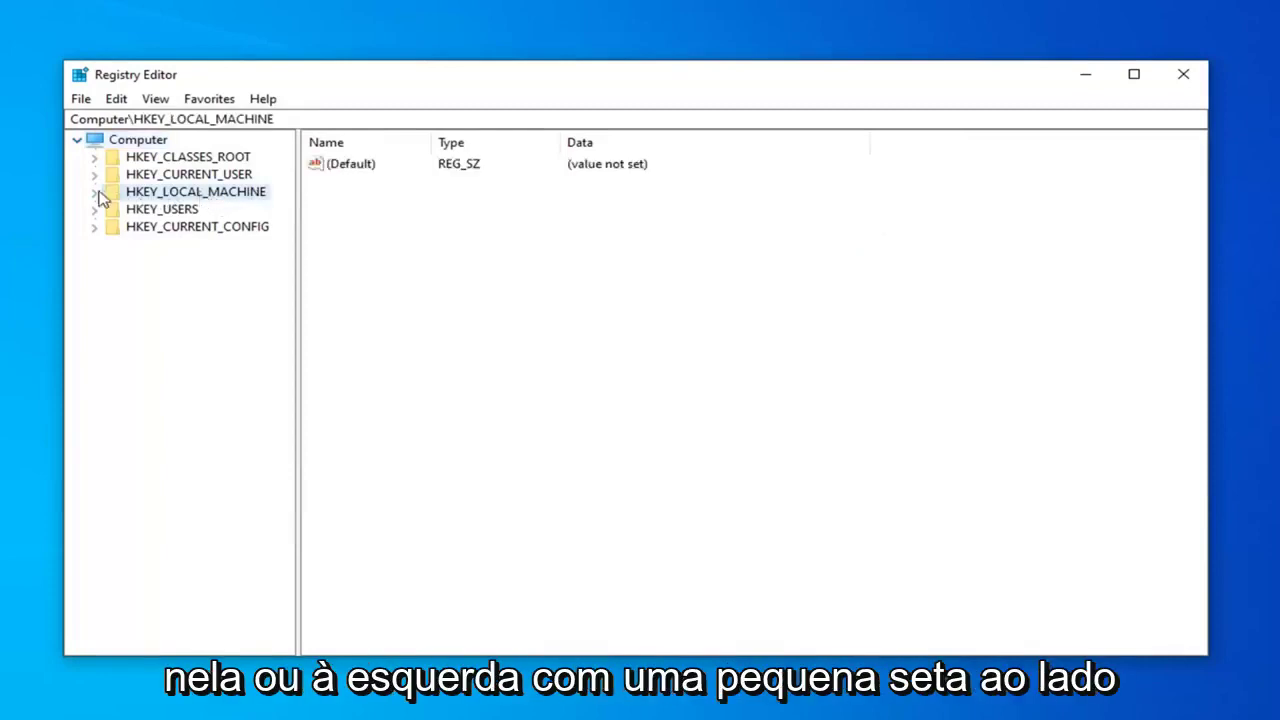
{"action": "double_click", "coordinate": [136, 196]}
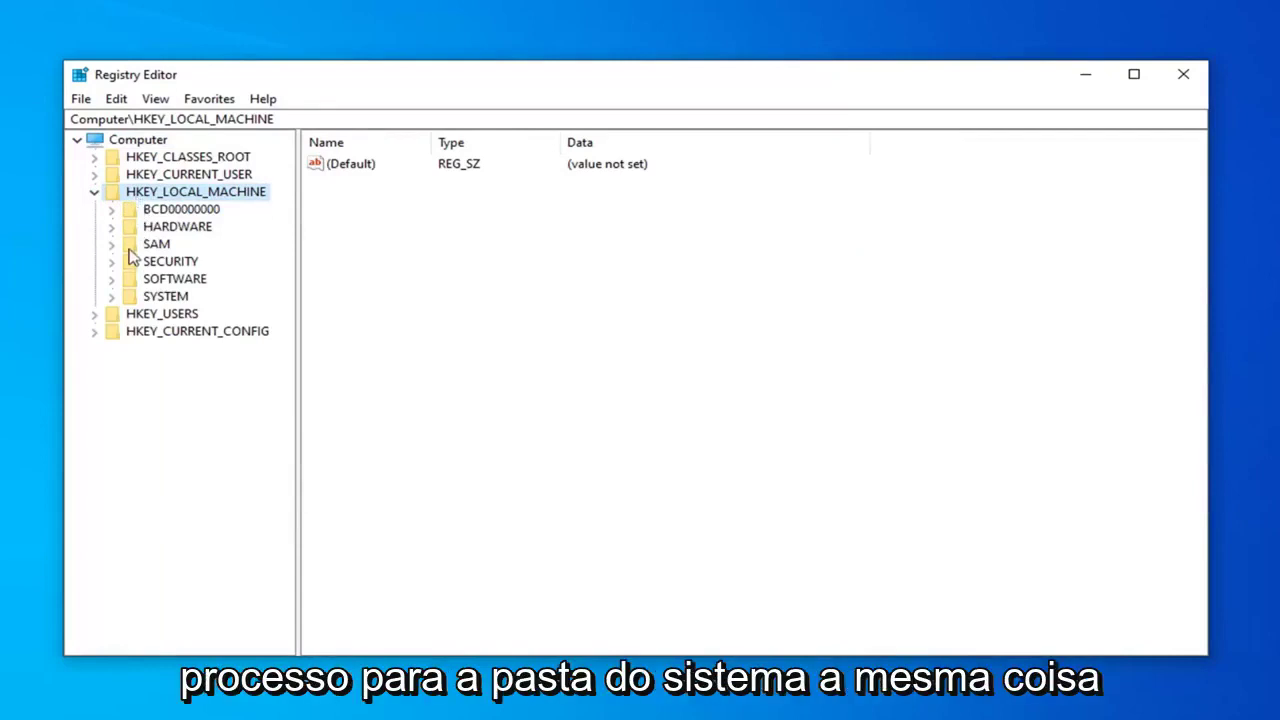
{"action": "double_click", "coordinate": [160, 298]}
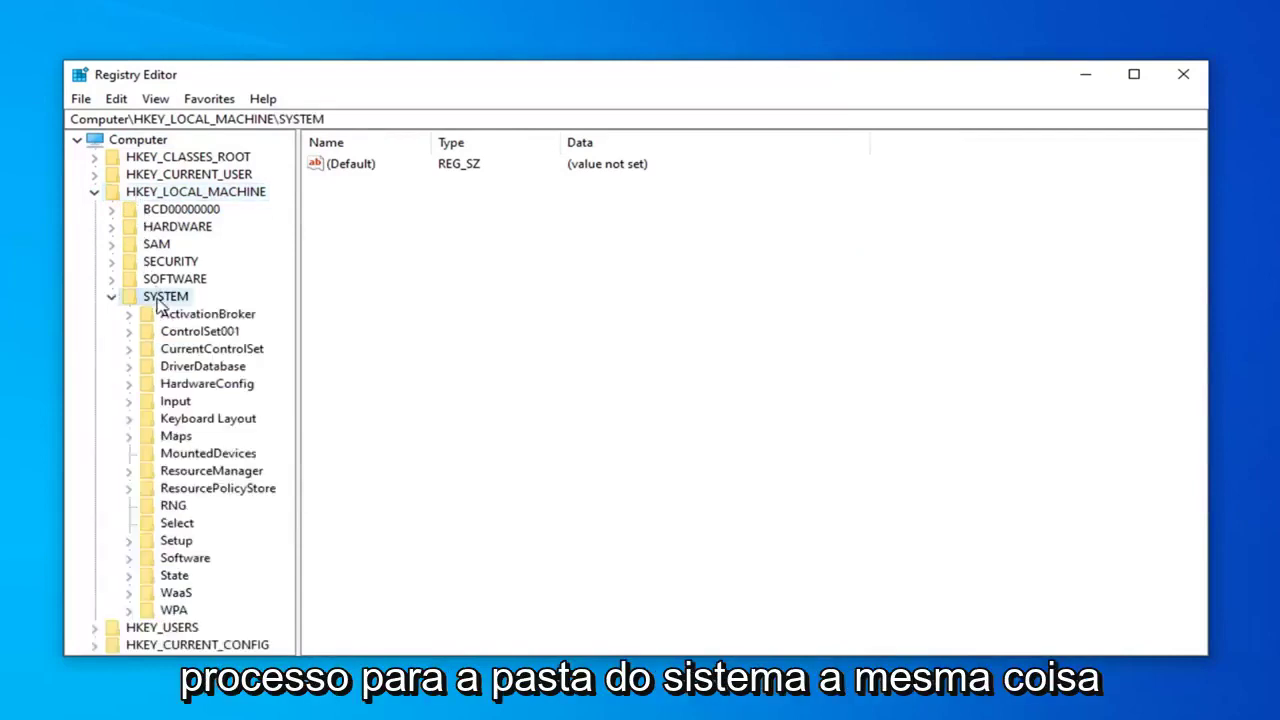
{"action": "double_click", "coordinate": [196, 352]}
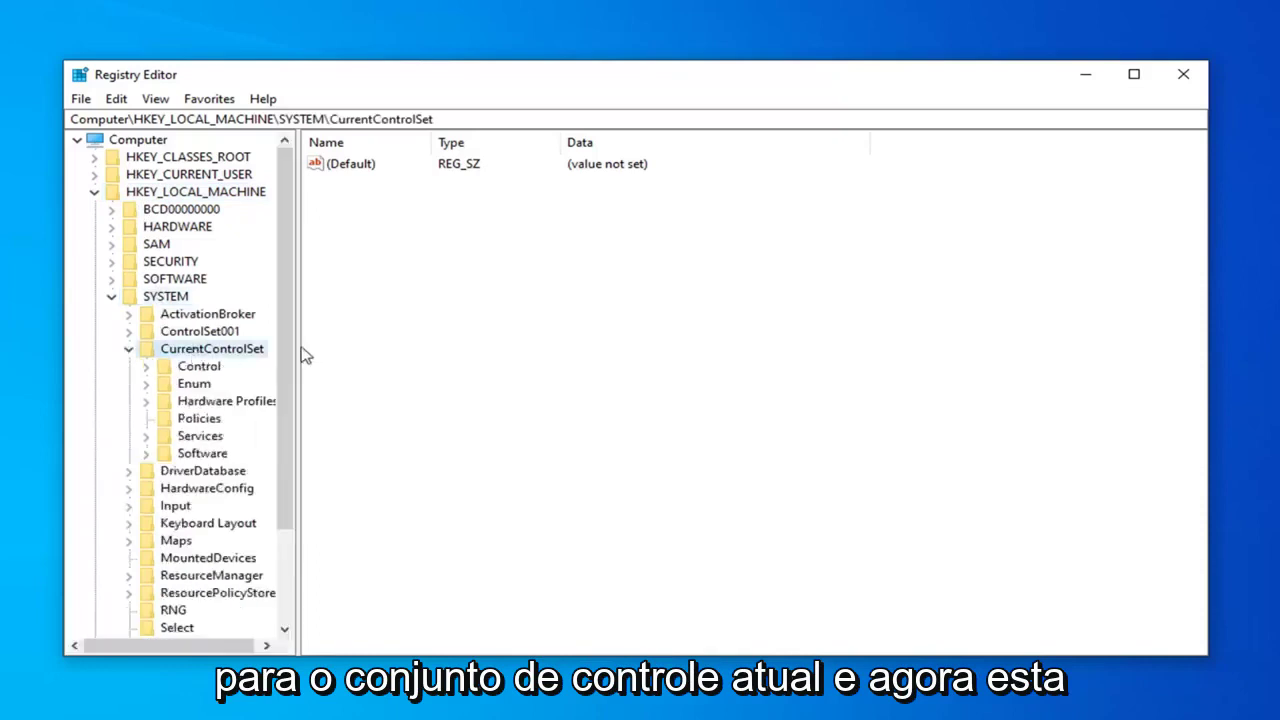
{"action": "left_click", "coordinate": [192, 370]}
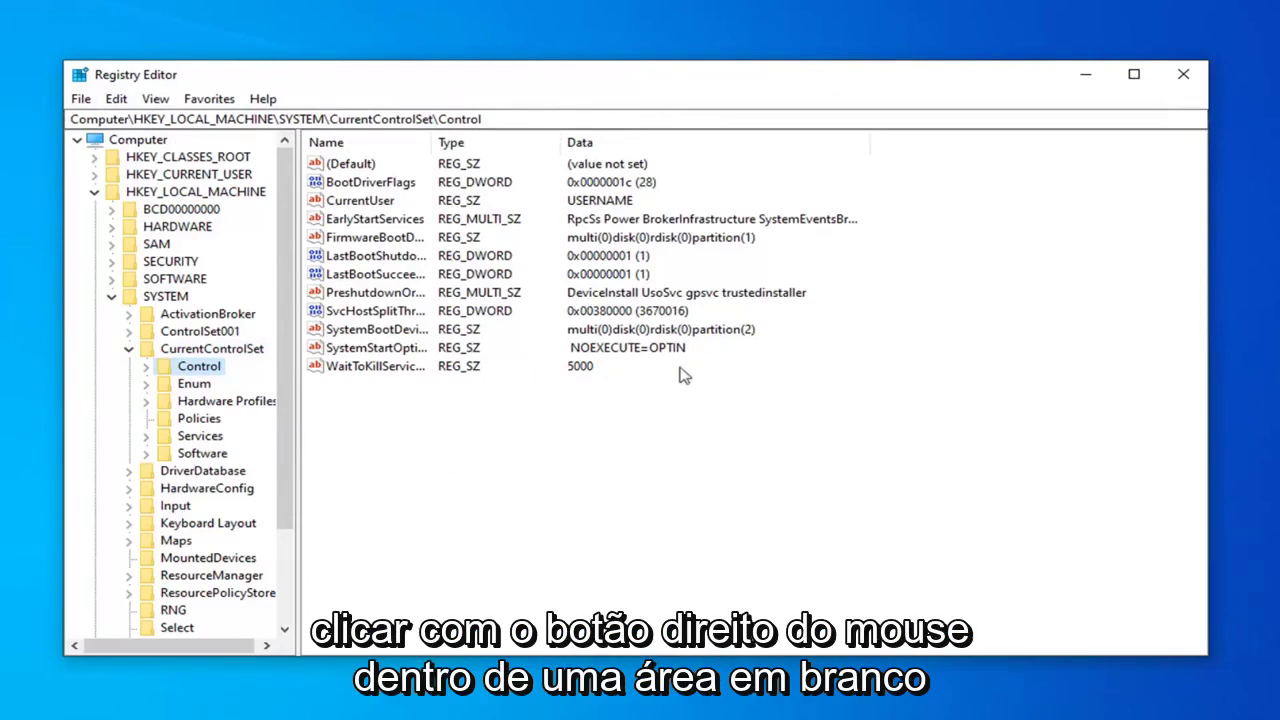
Step: Add a DWORD (32-bit) value named ServicesPipeTimeout under Control and widen the Name column
{"action": "right_click", "coordinate": [370, 430]}
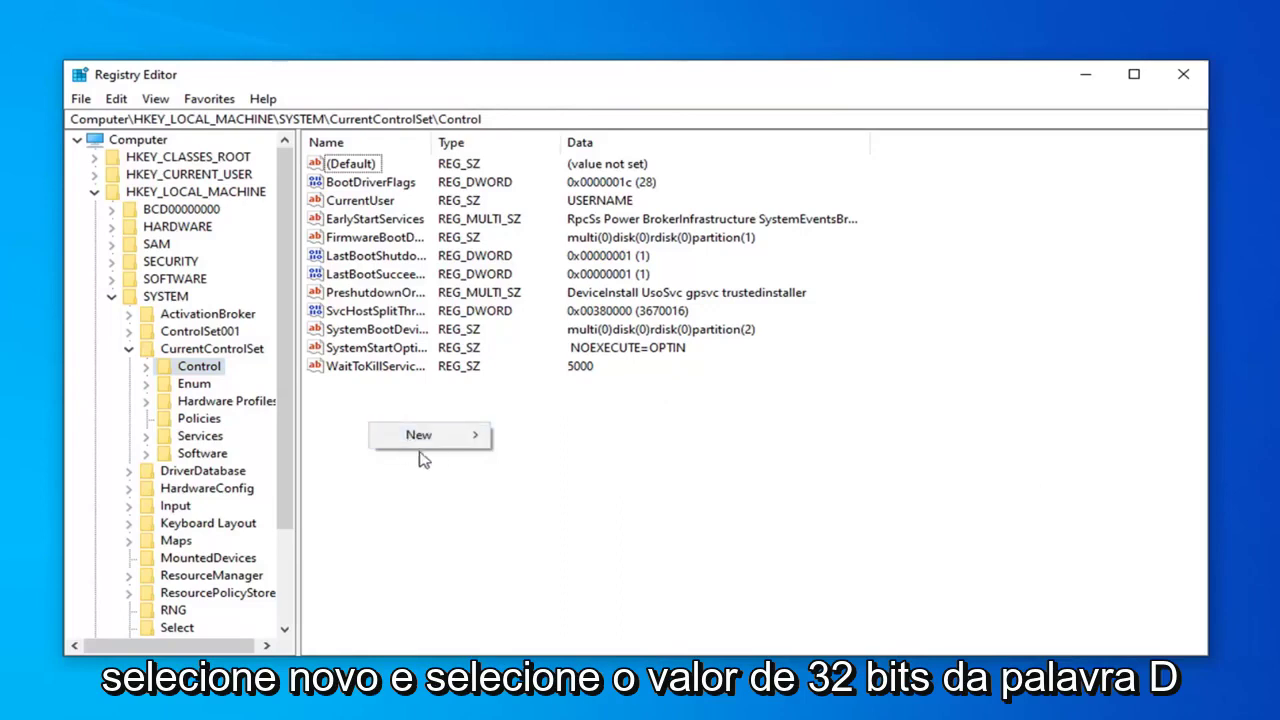
{"action": "mouse_move", "coordinate": [440, 447]}
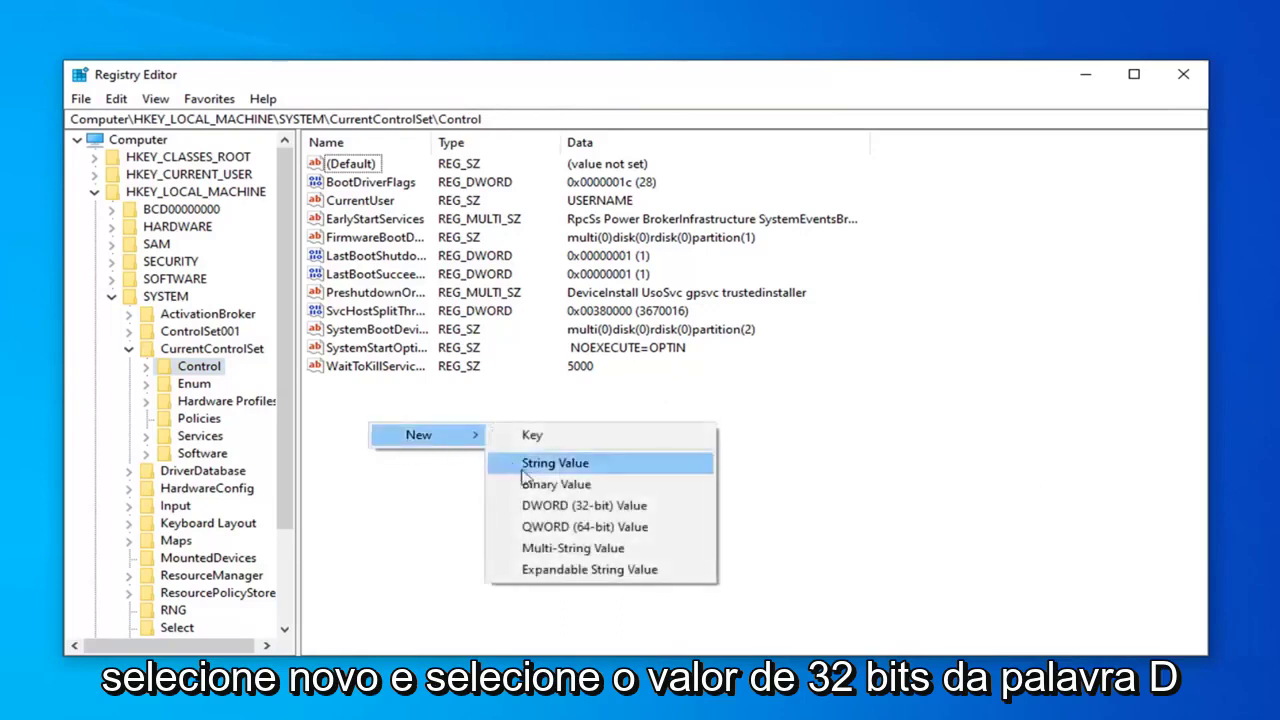
{"action": "left_click", "coordinate": [548, 507]}
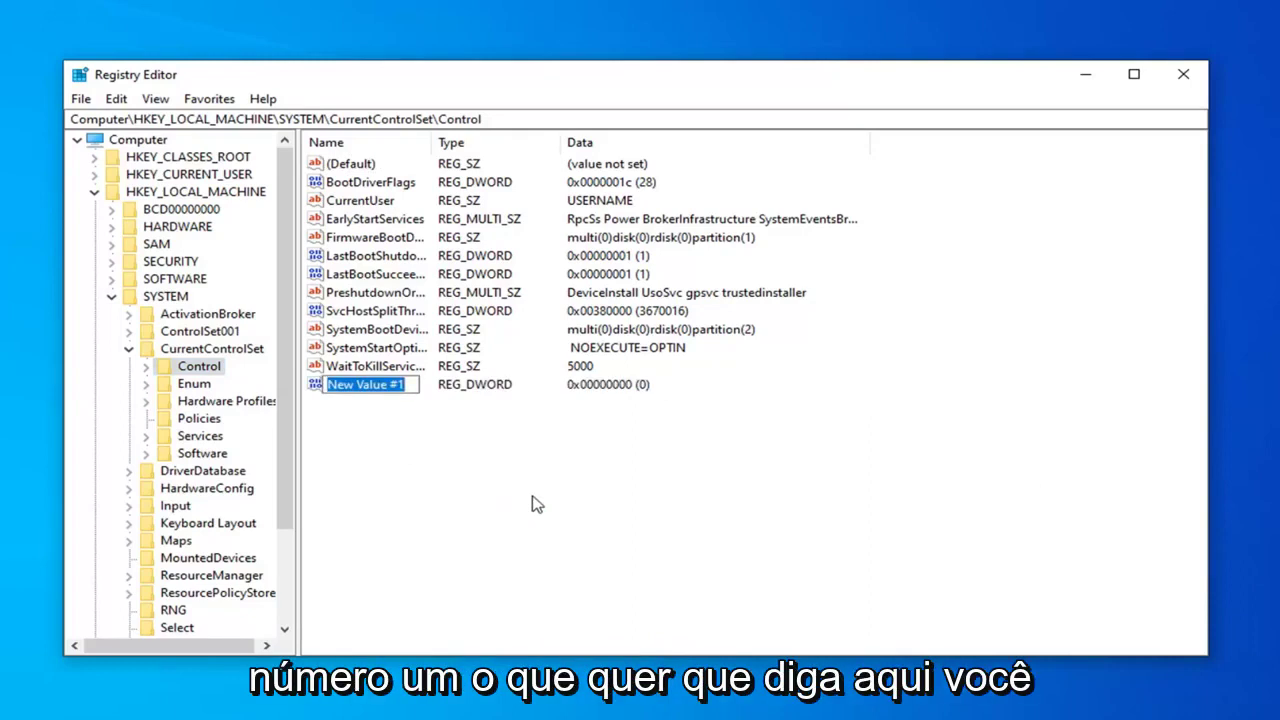
{"action": "type", "text": "S"}
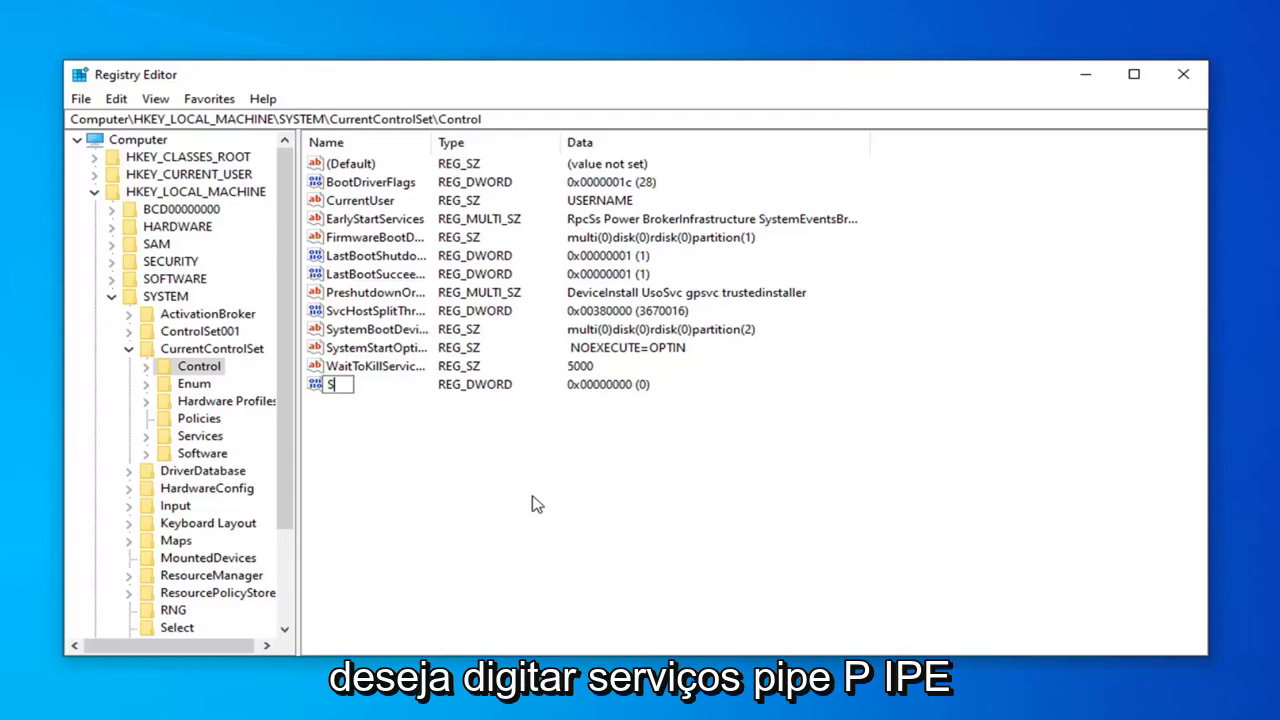
{"action": "type", "text": "ervicesPip"}
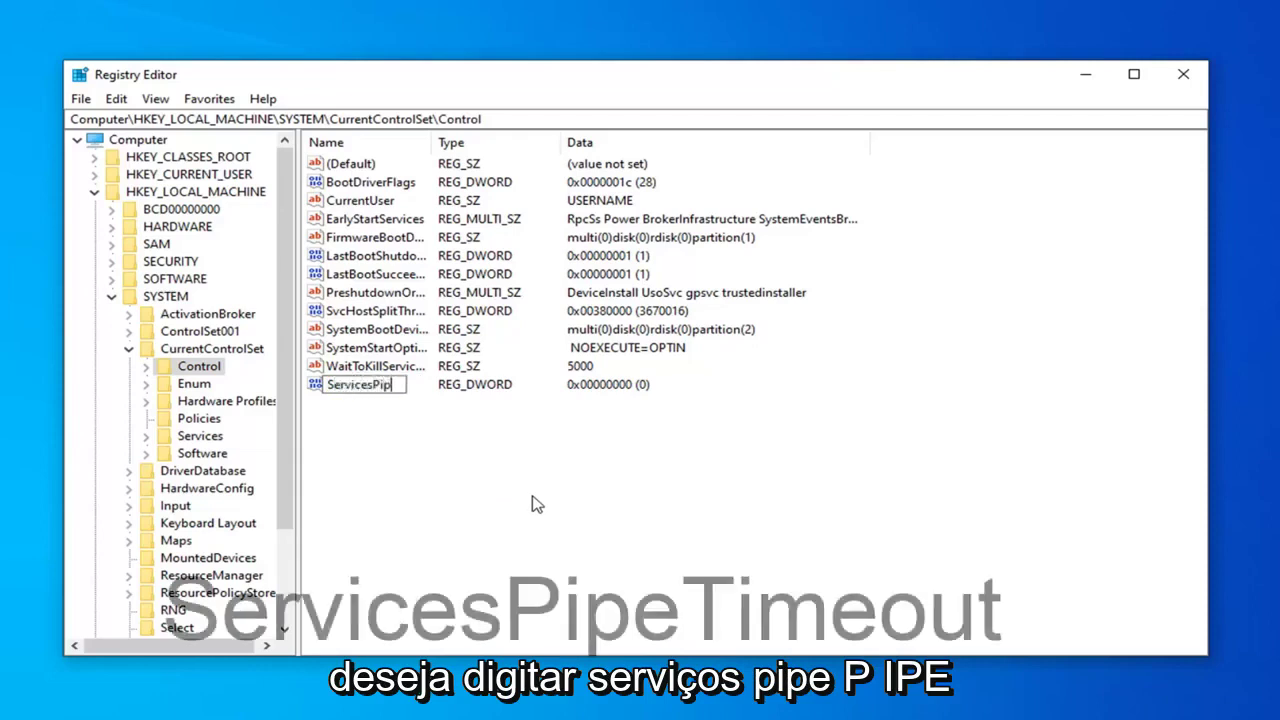
{"action": "type", "text": "eT"}
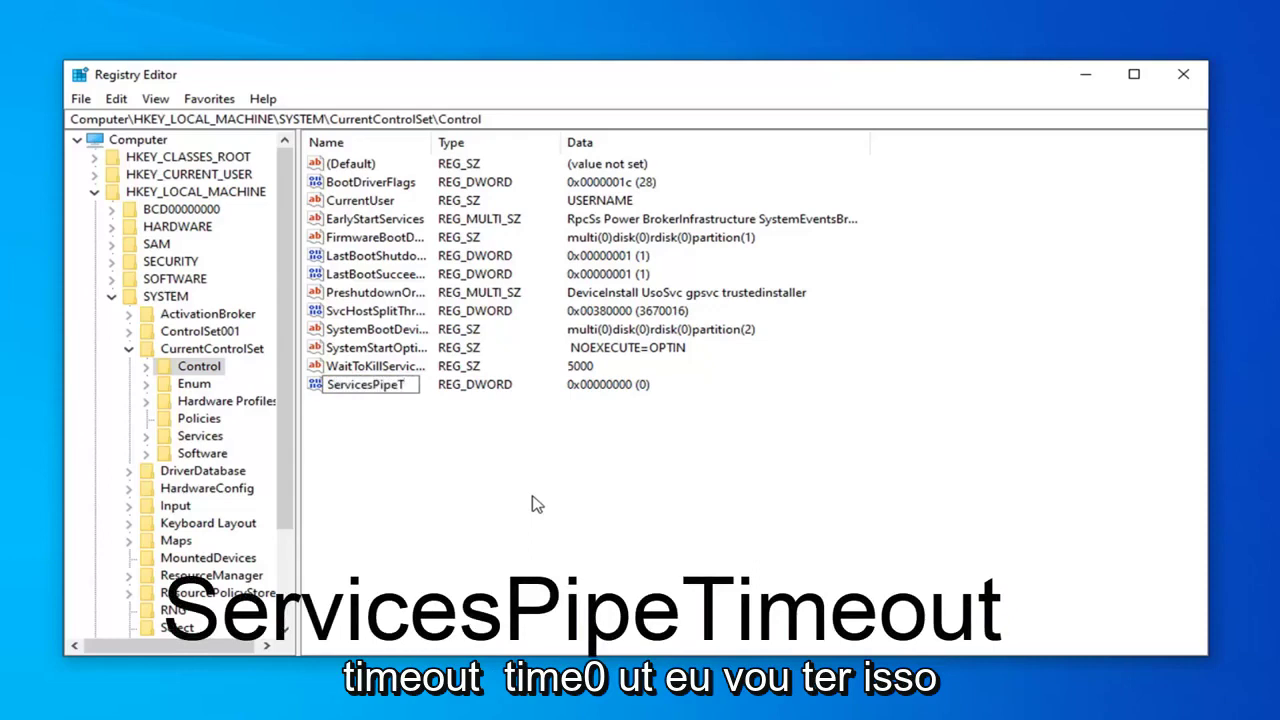
{"action": "type", "text": "imeout"}
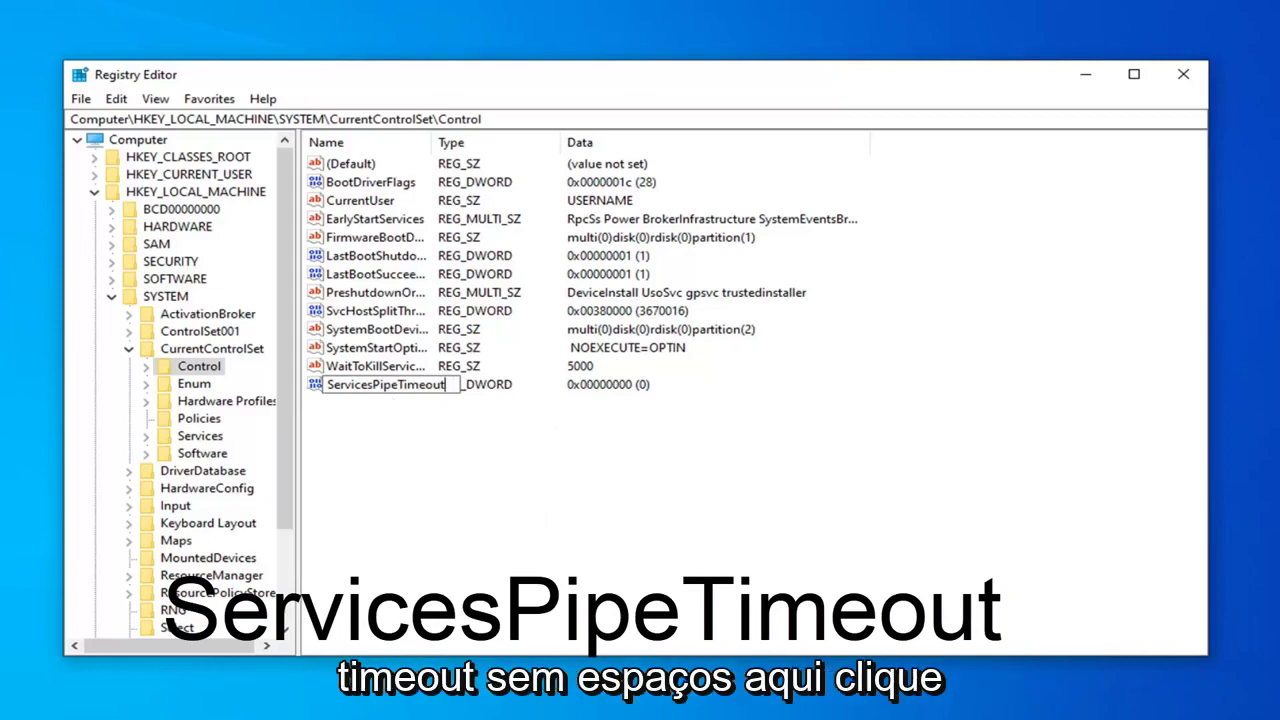
{"action": "left_click", "coordinate": [491, 410]}
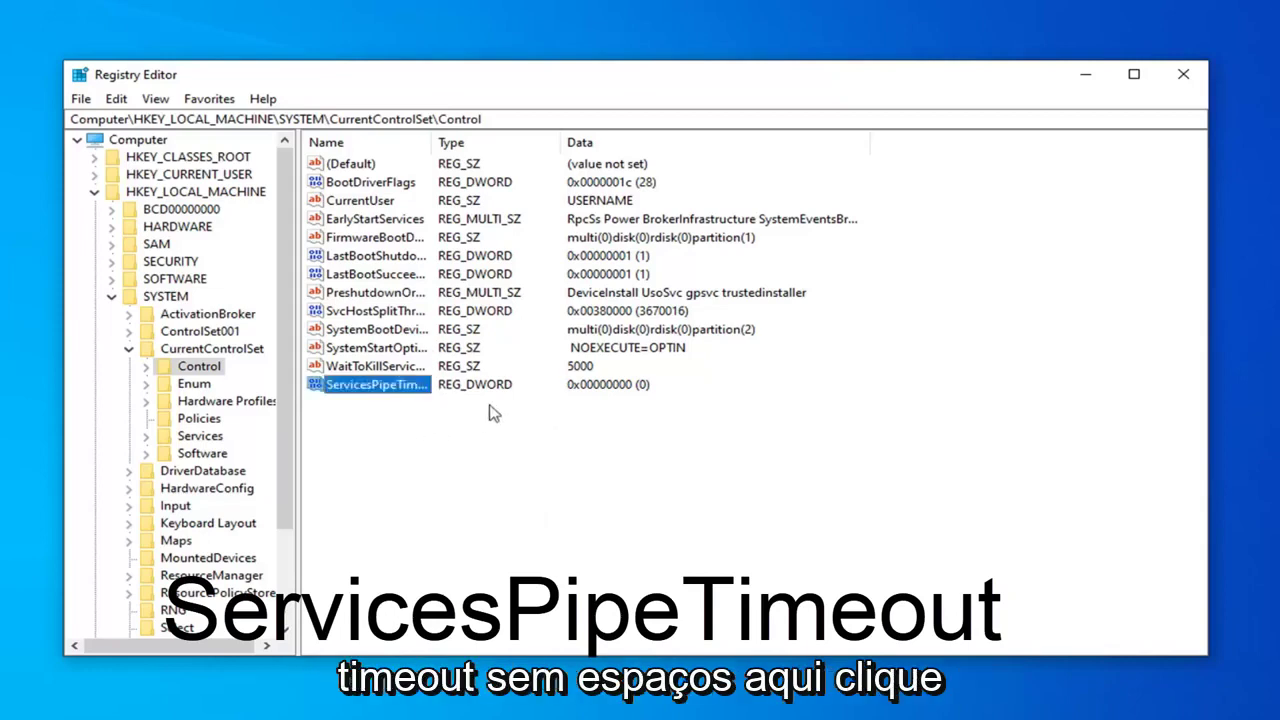
{"action": "double_click", "coordinate": [424, 148]}
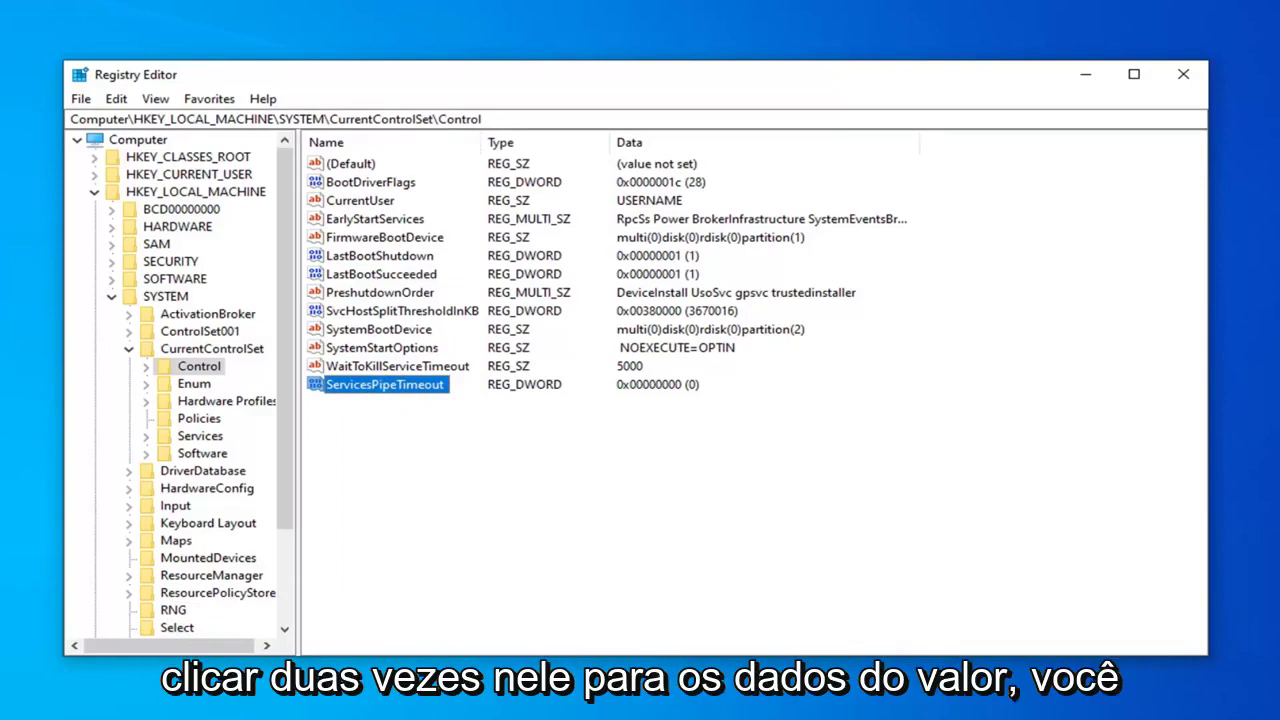
Step: Set ServicesPipeTimeout's value data to 180000 with Hexadecimal base and confirm
{"action": "double_click", "coordinate": [370, 385]}
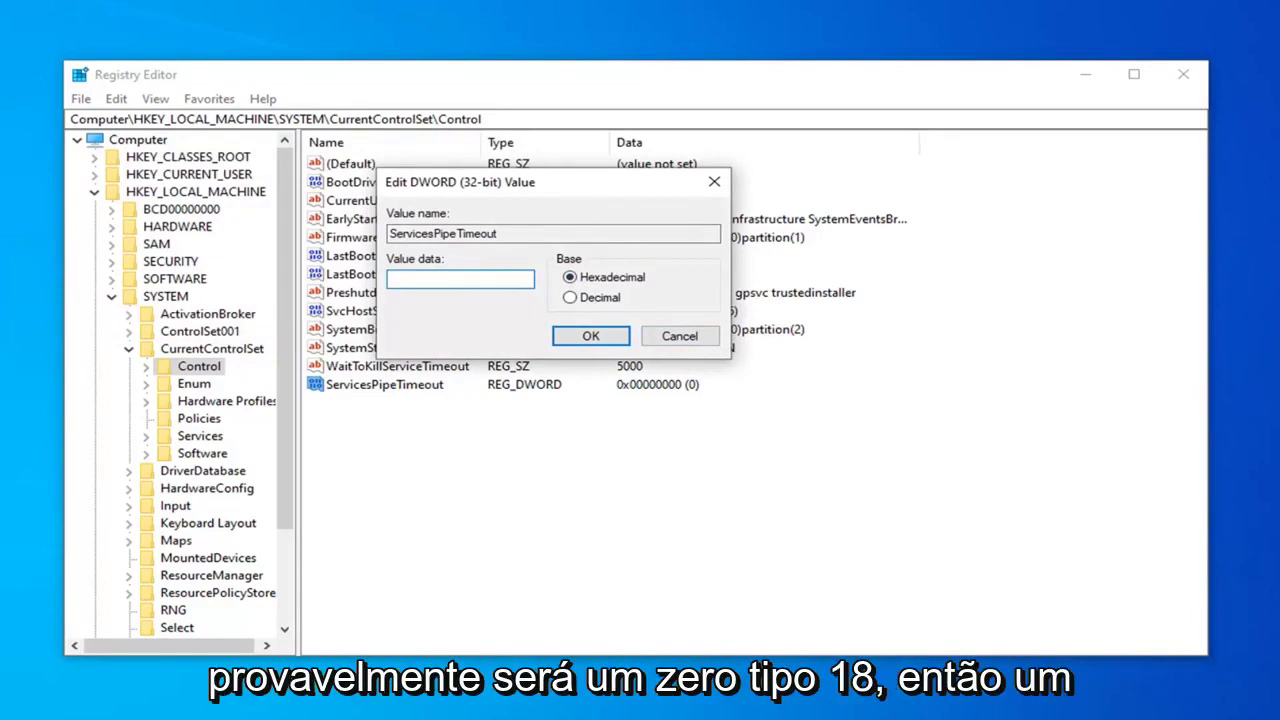
{"action": "type", "text": "180000"}
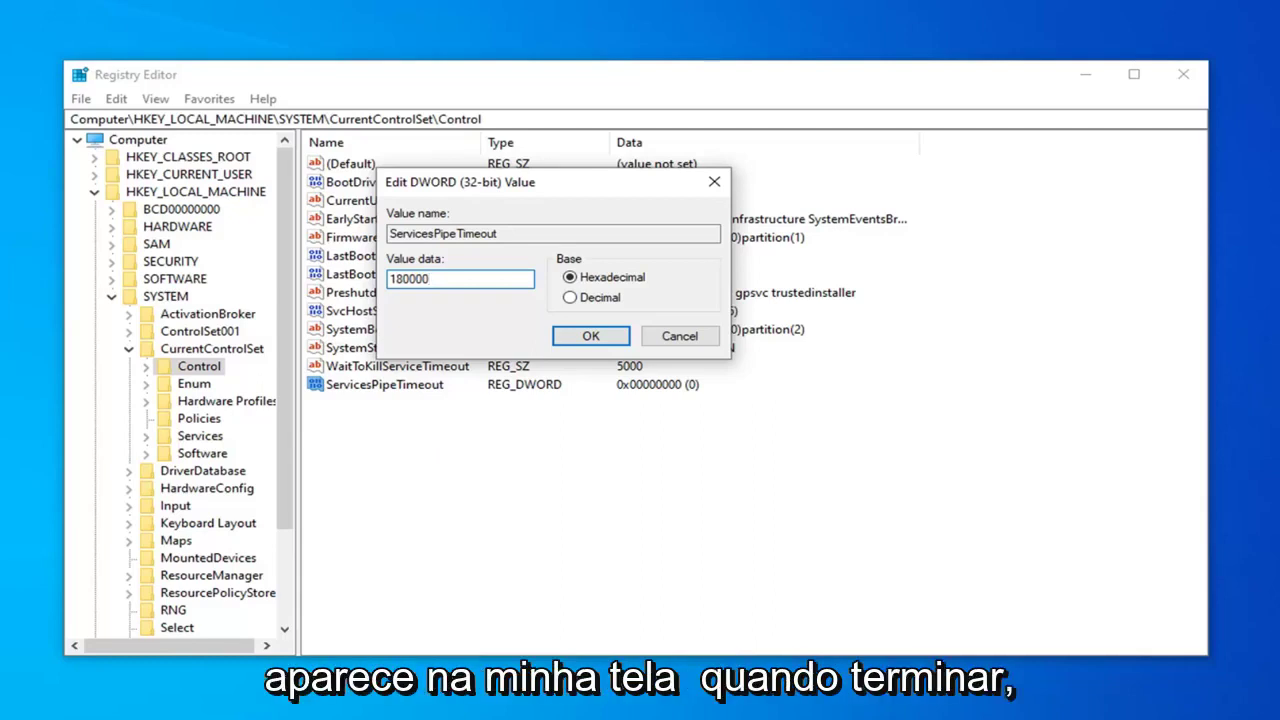
{"action": "left_click", "coordinate": [590, 336]}
Step: Collapse CurrentControlSet, SYSTEM, HKEY_LOCAL_MACHINE and Computer, then close Registry Editor
{"action": "left_click", "coordinate": [128, 348]}
{"action": "left_click", "coordinate": [111, 296]}
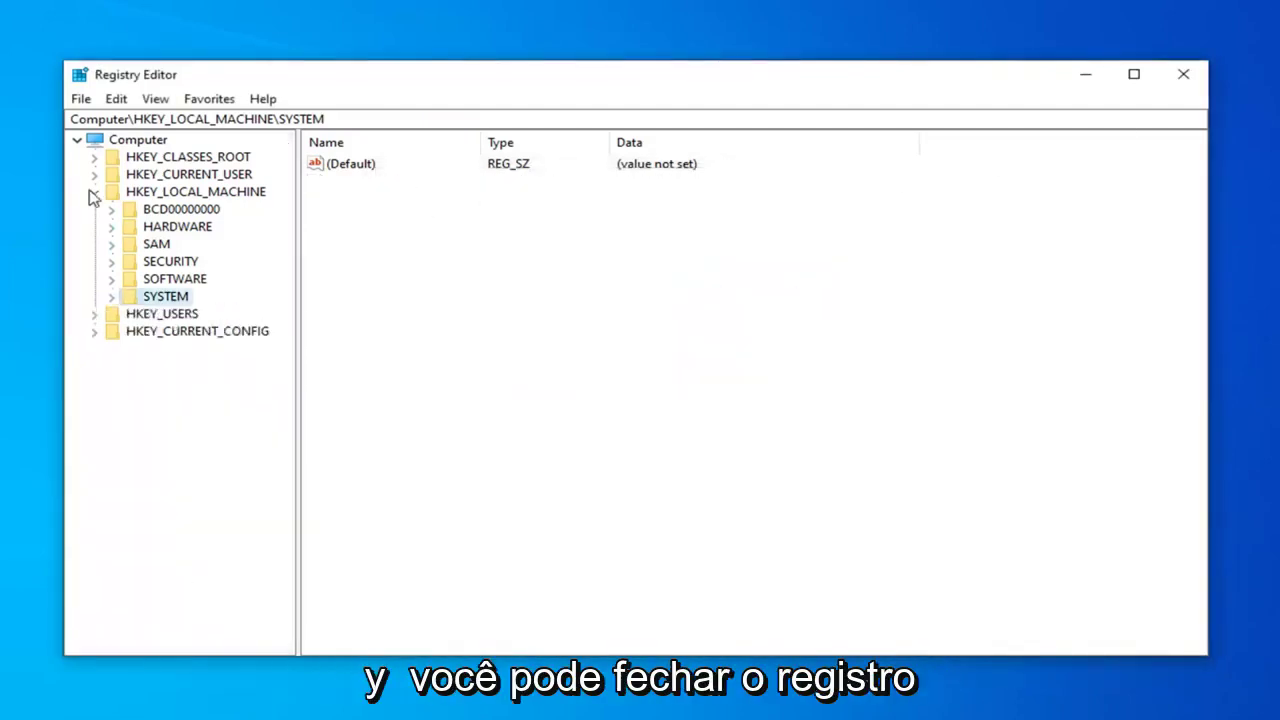
{"action": "left_click", "coordinate": [94, 191]}
{"action": "left_click", "coordinate": [77, 141]}
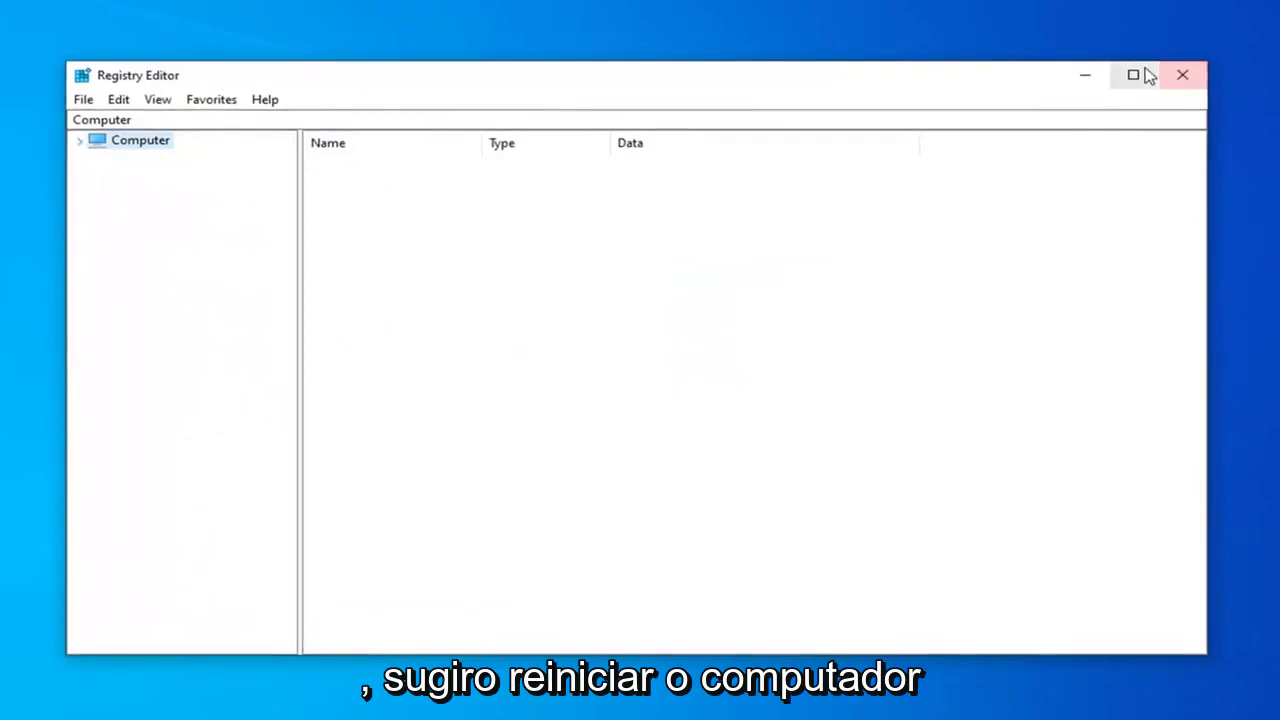
{"action": "left_click", "coordinate": [1185, 76]}
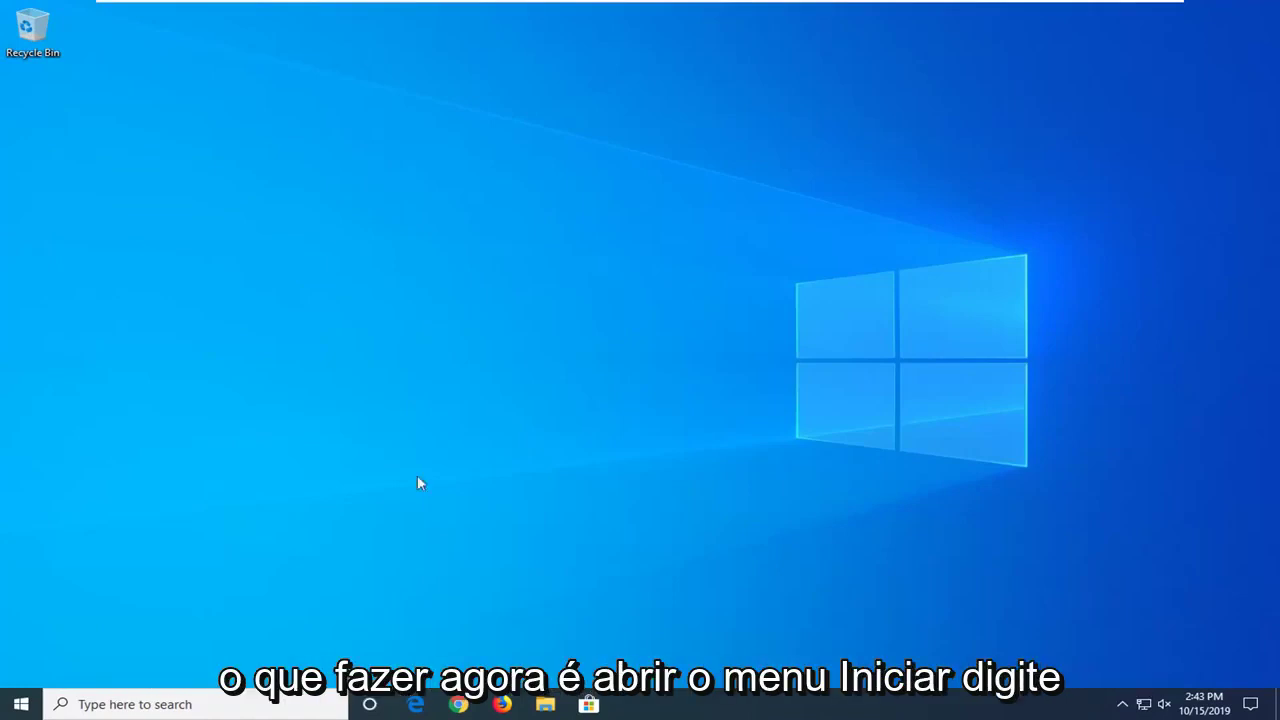
Step: Search for cmd and run Command Prompt as administrator, approving the UAC prompt
{"action": "left_click", "coordinate": [20, 704]}
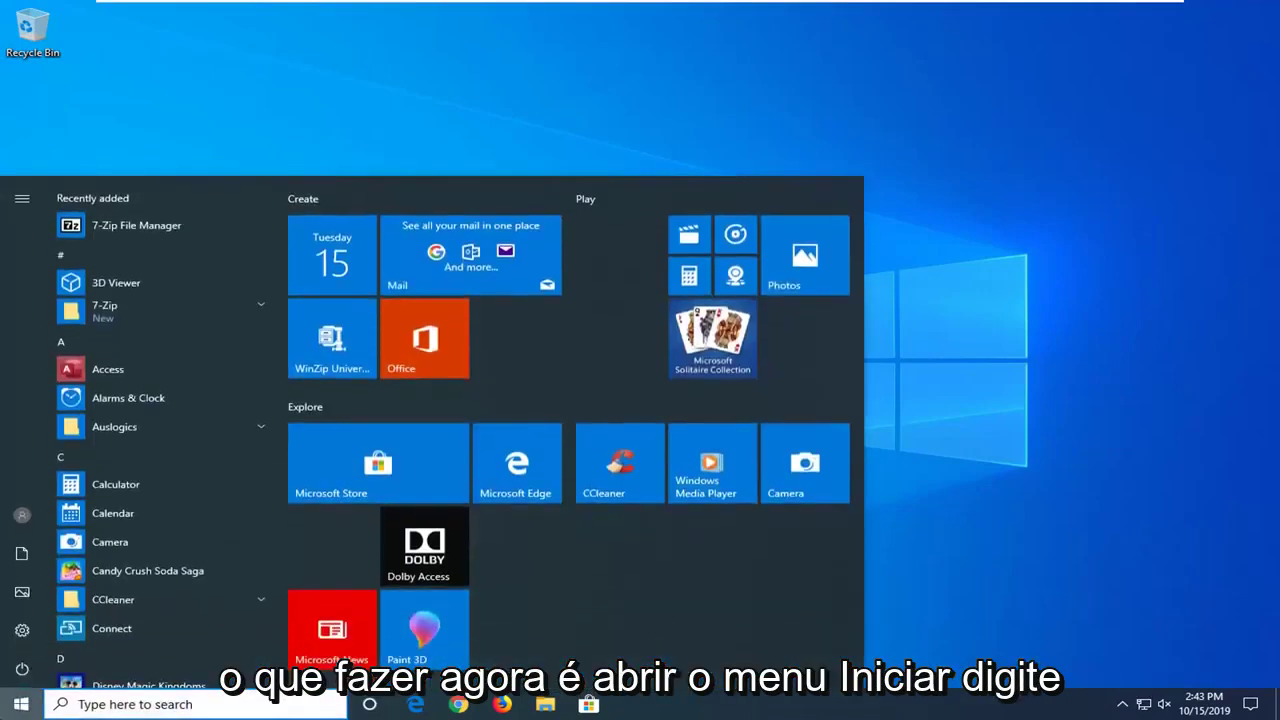
{"action": "type", "text": "cmd"}
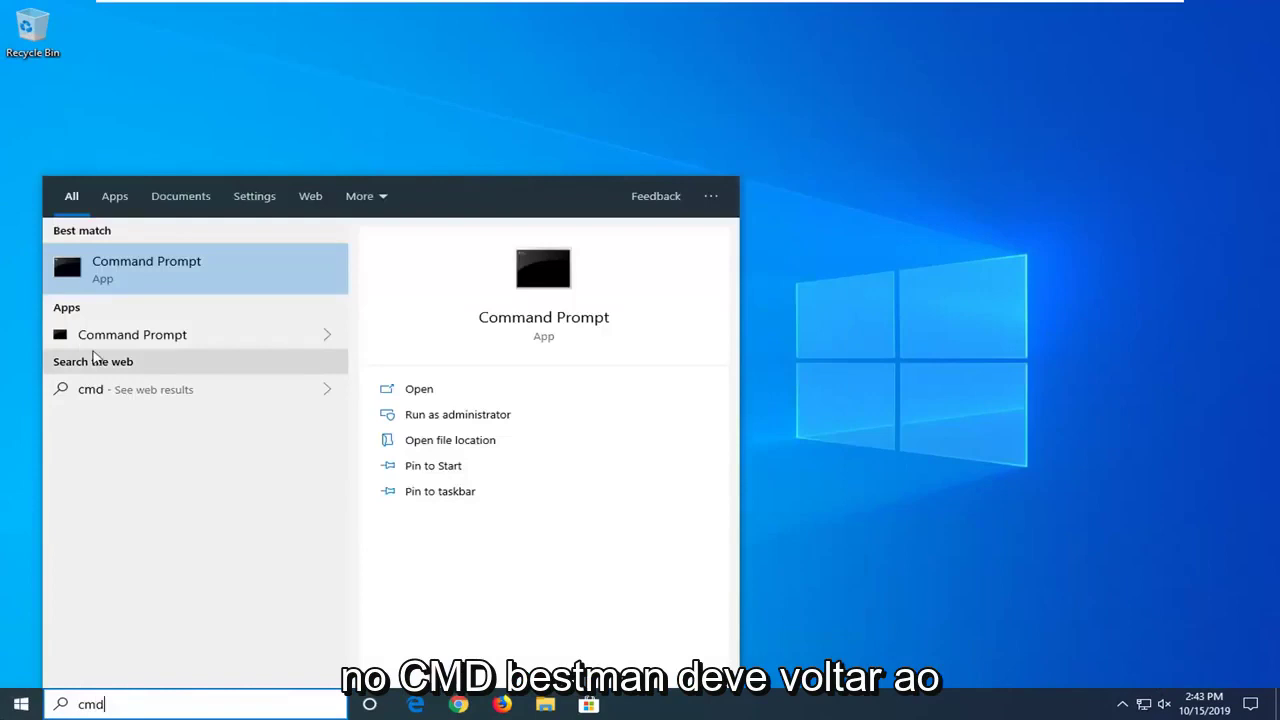
{"action": "right_click", "coordinate": [107, 272]}
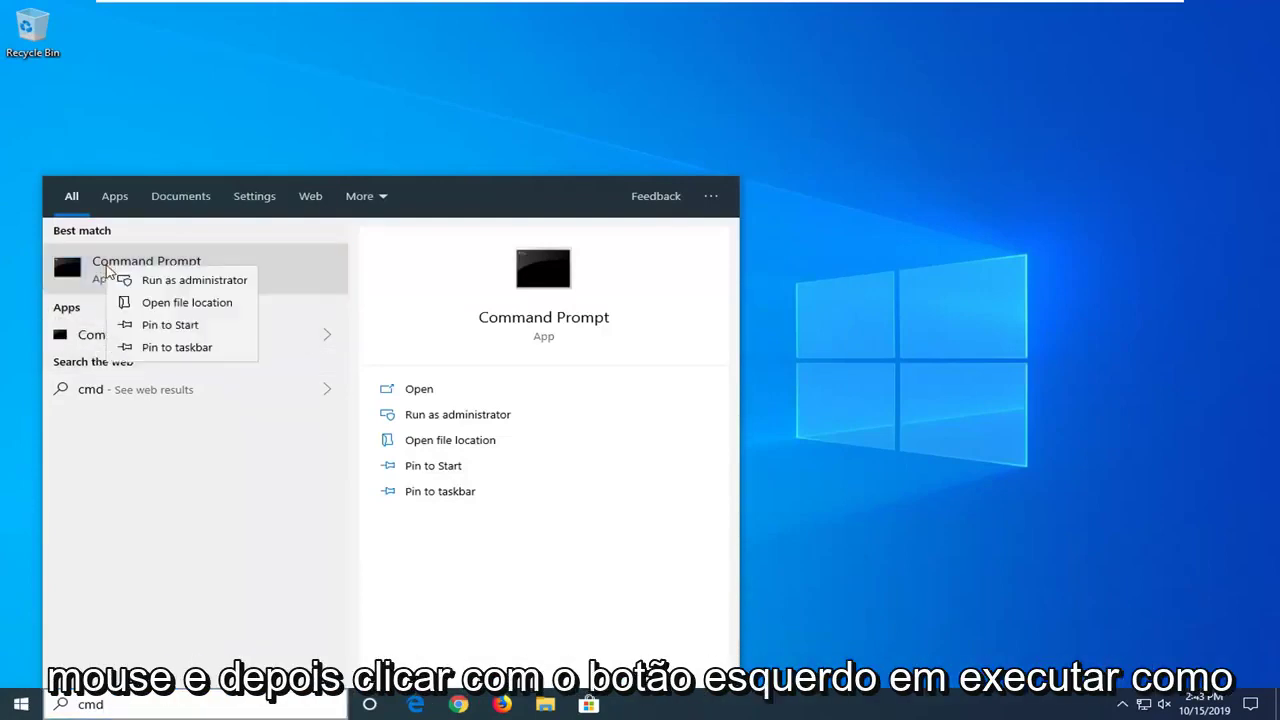
{"action": "left_click", "coordinate": [182, 283]}
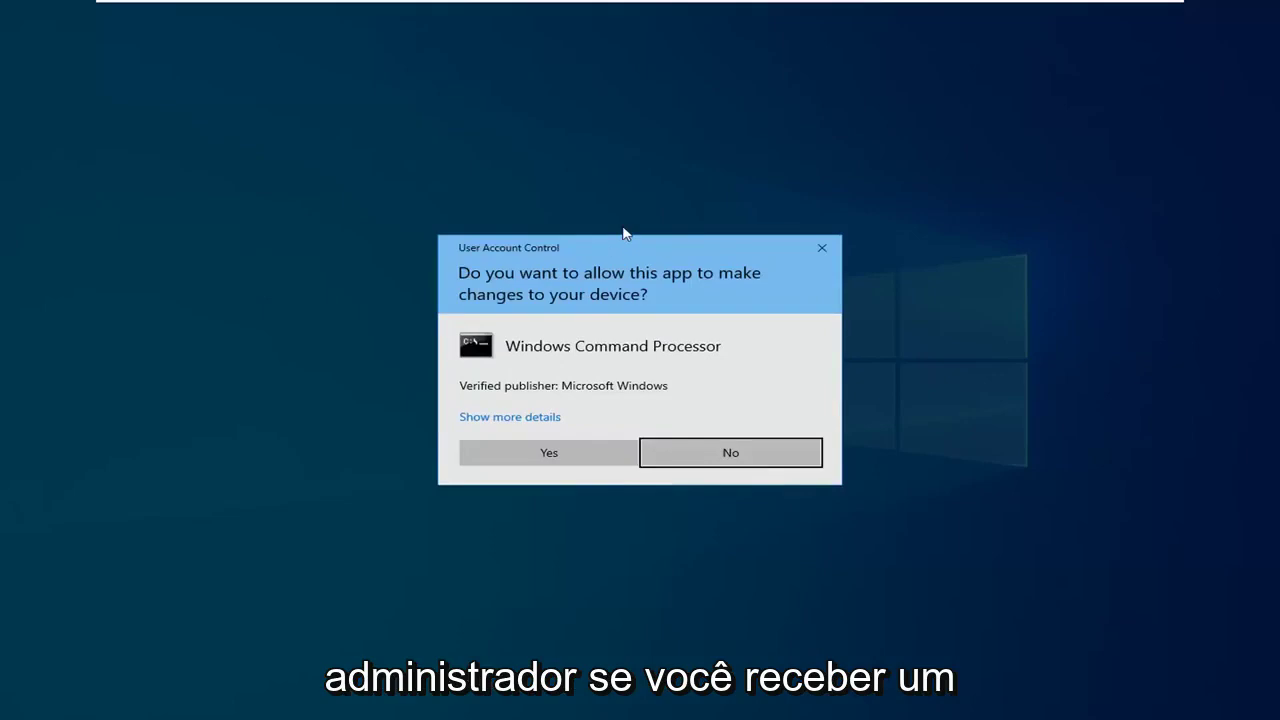
{"action": "left_click", "coordinate": [528, 455]}
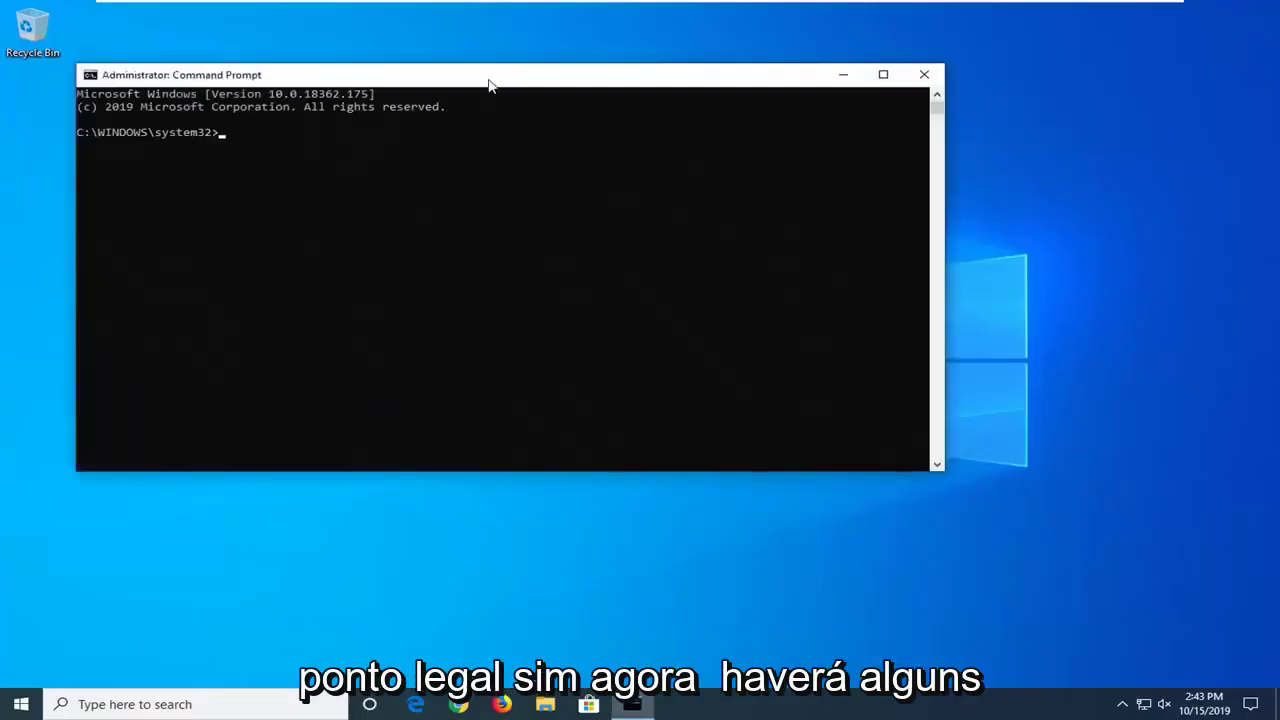
Step: Reposition the console window and run sfc /scannow
{"action": "left_click_drag", "start_coordinate": [489, 85], "coordinate": [571, 120]}
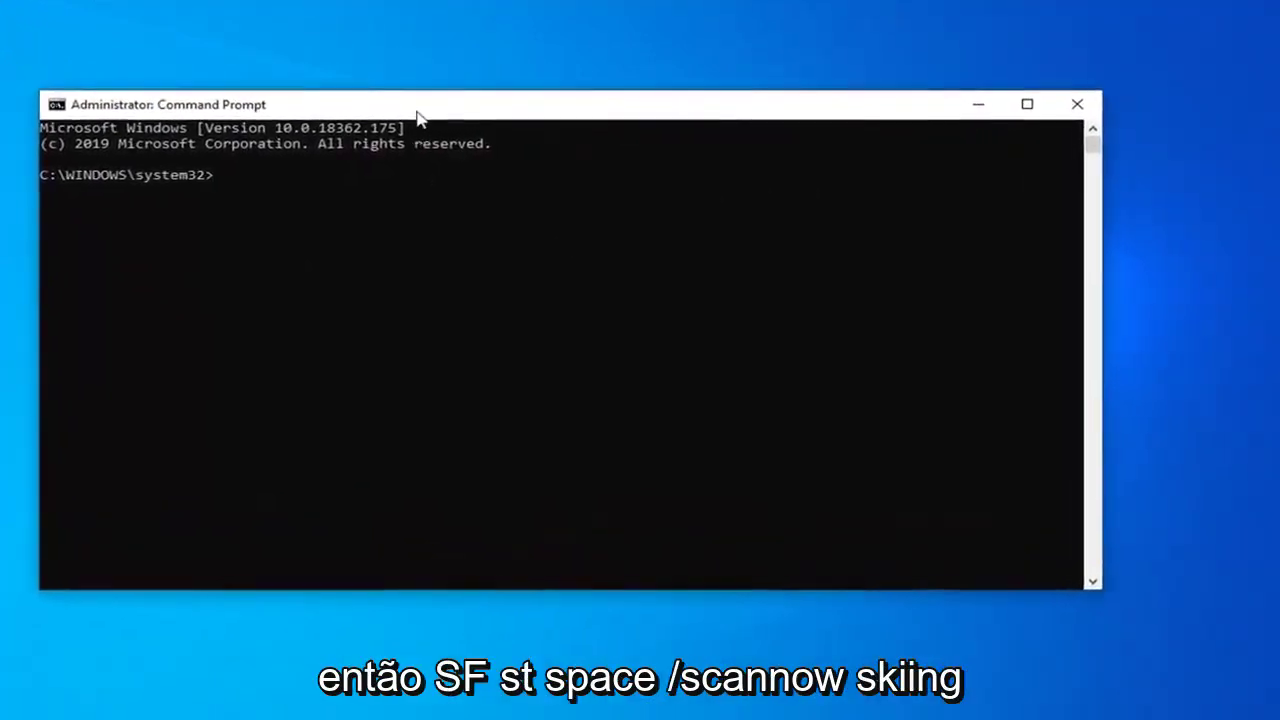
{"action": "type", "text": "sfc"}
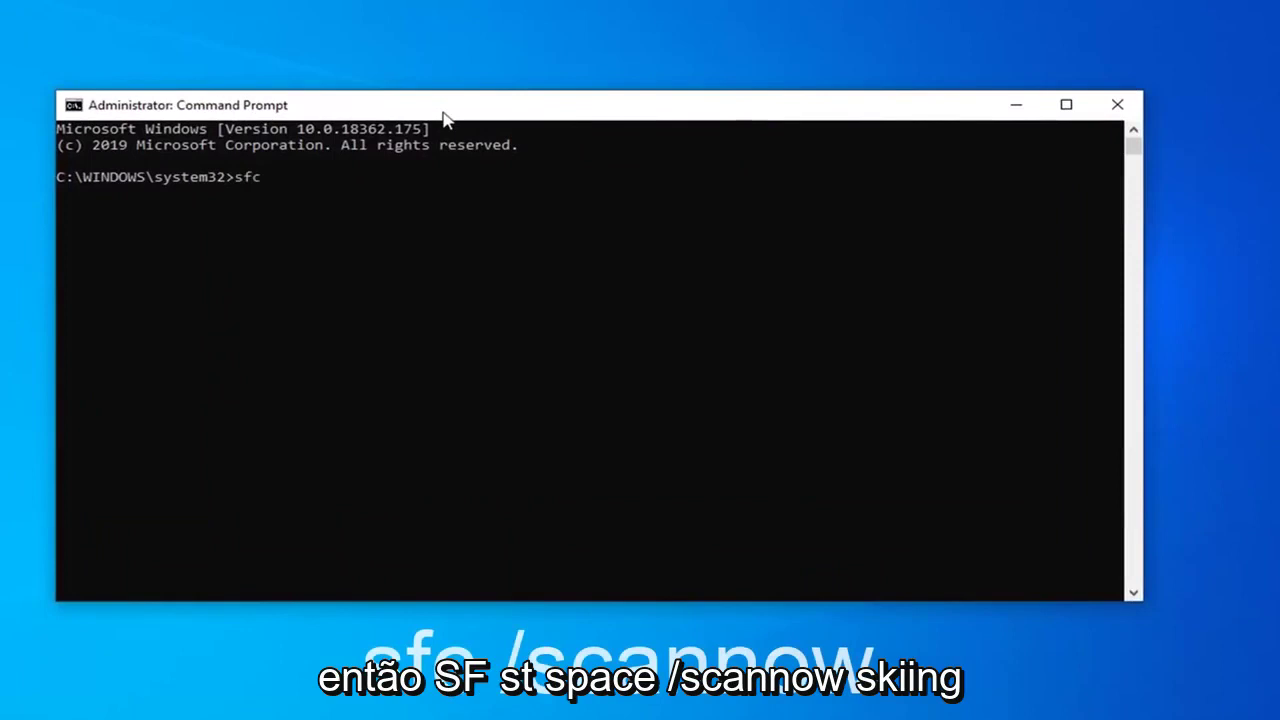
{"action": "type", "text": " /scannow"}
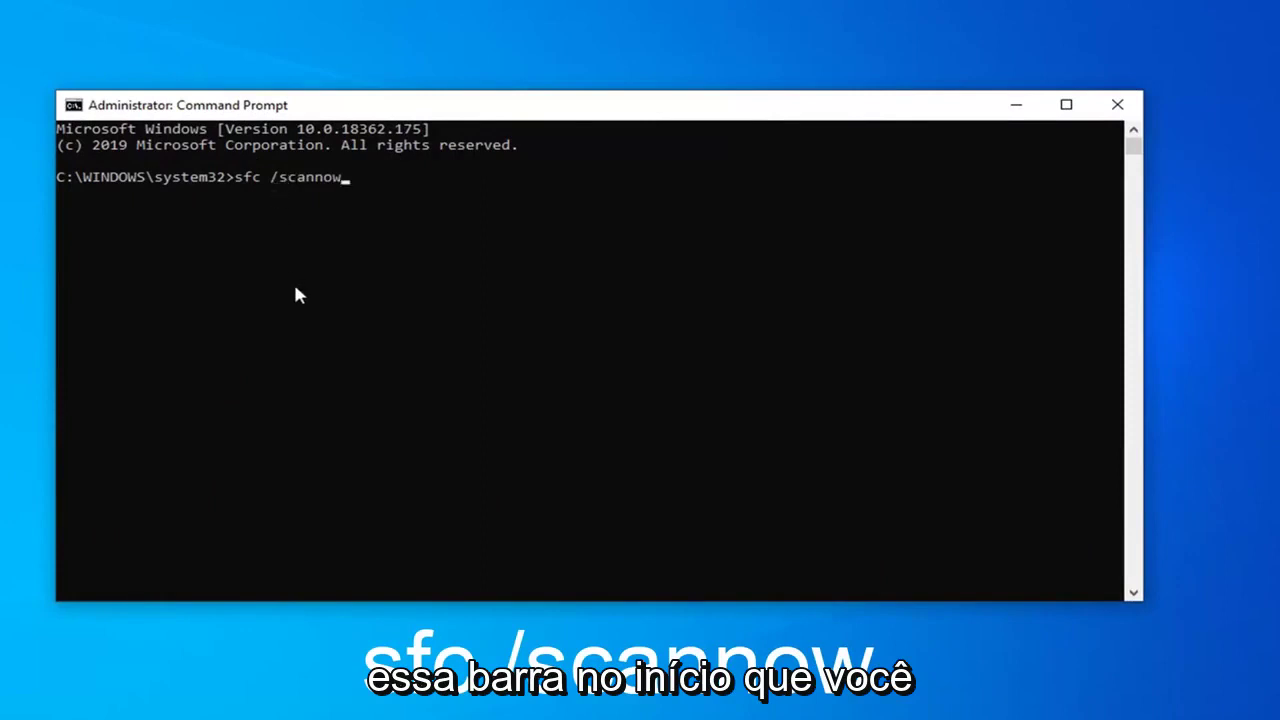
{"action": "key", "text": "Return"}
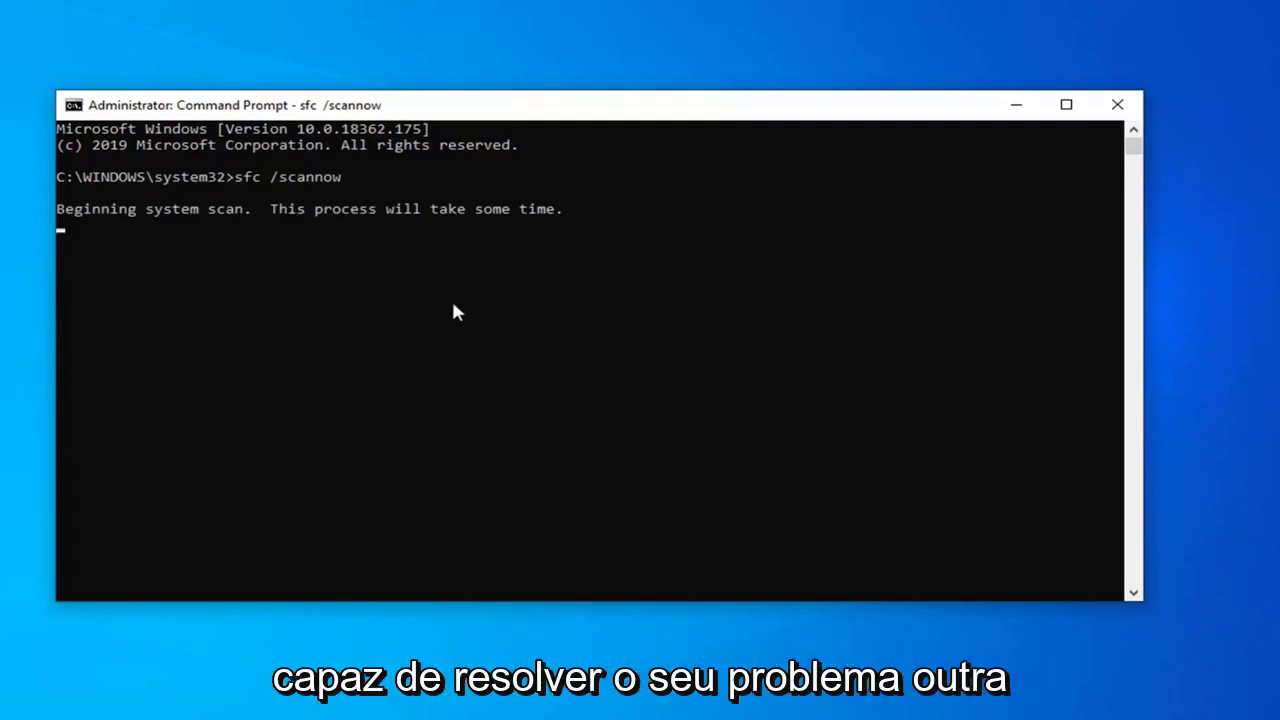
Step: Close the scanning console and reopen Command Prompt as administrator through a cmd search
{"action": "left_click", "coordinate": [1108, 101]}
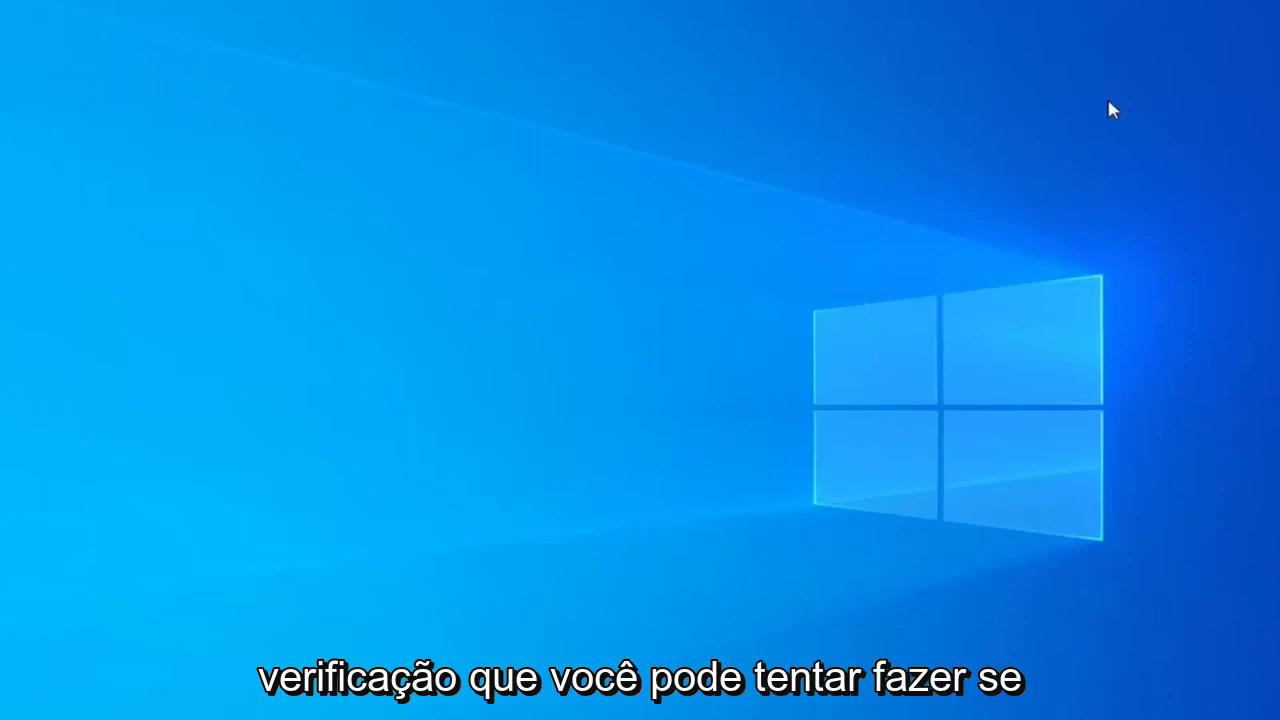
{"action": "key", "text": "super"}
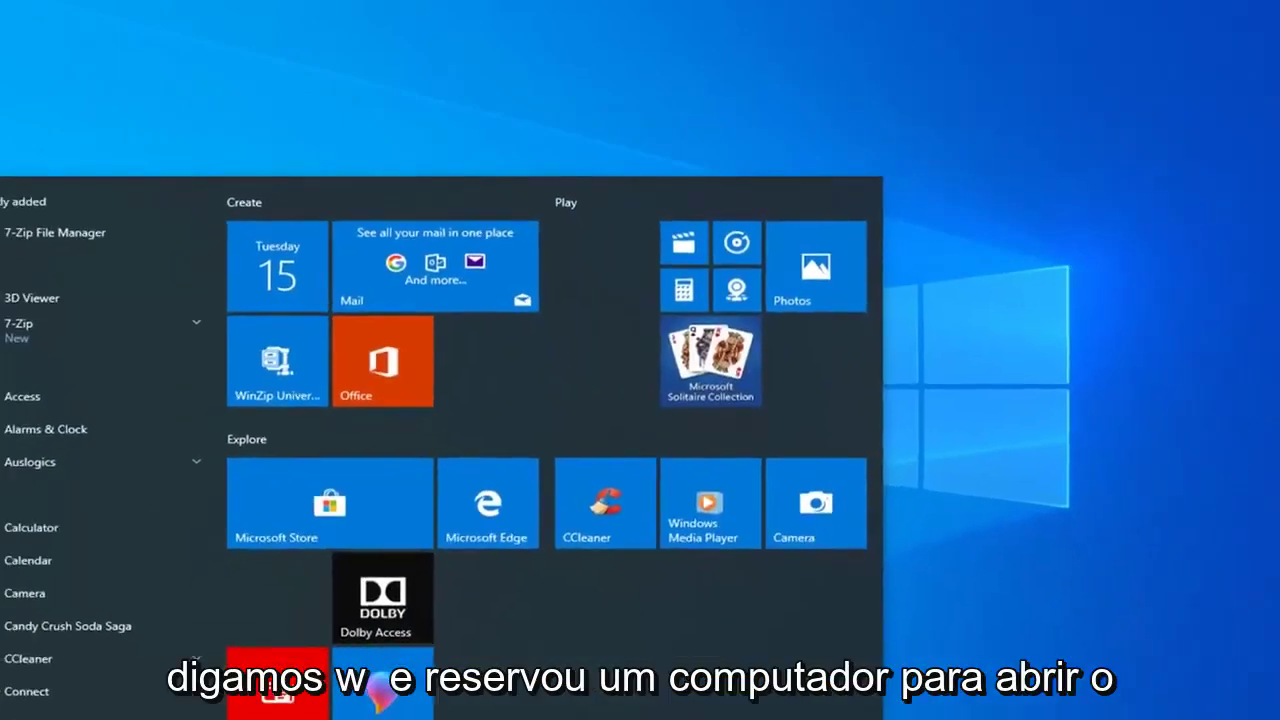
{"action": "type", "text": "cmd"}
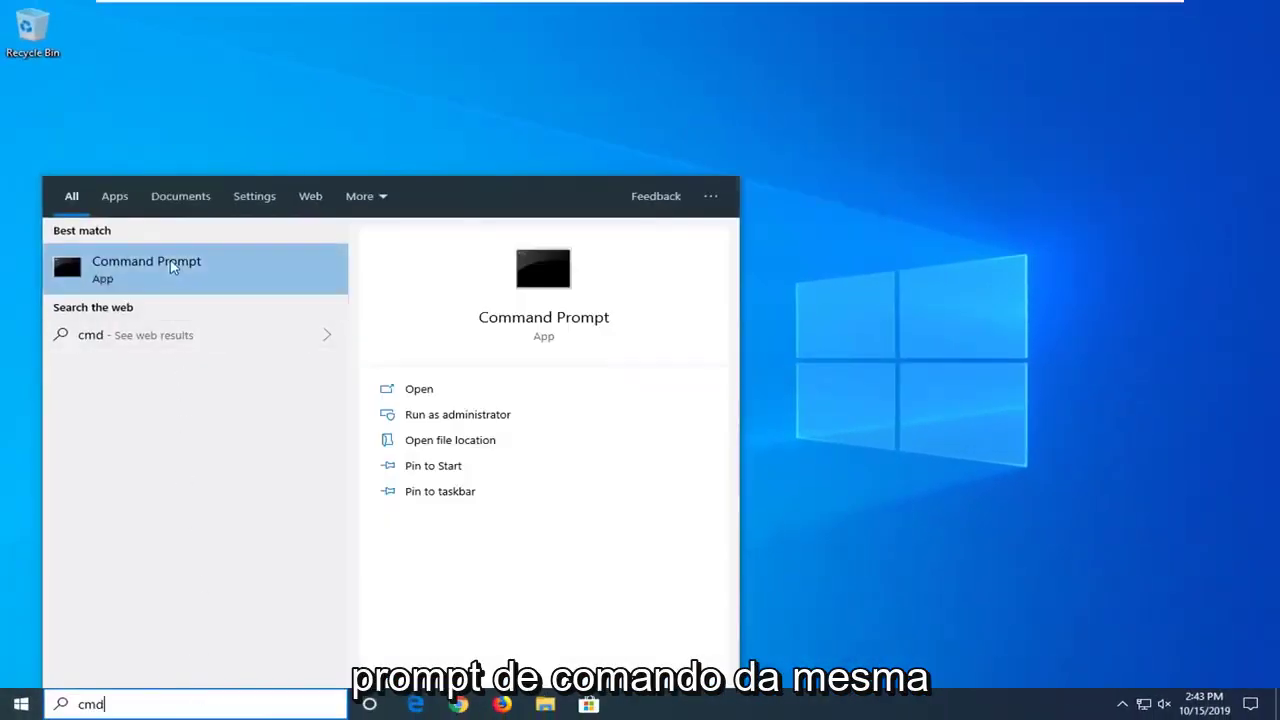
{"action": "right_click", "coordinate": [172, 263]}
{"action": "left_click", "coordinate": [212, 280]}
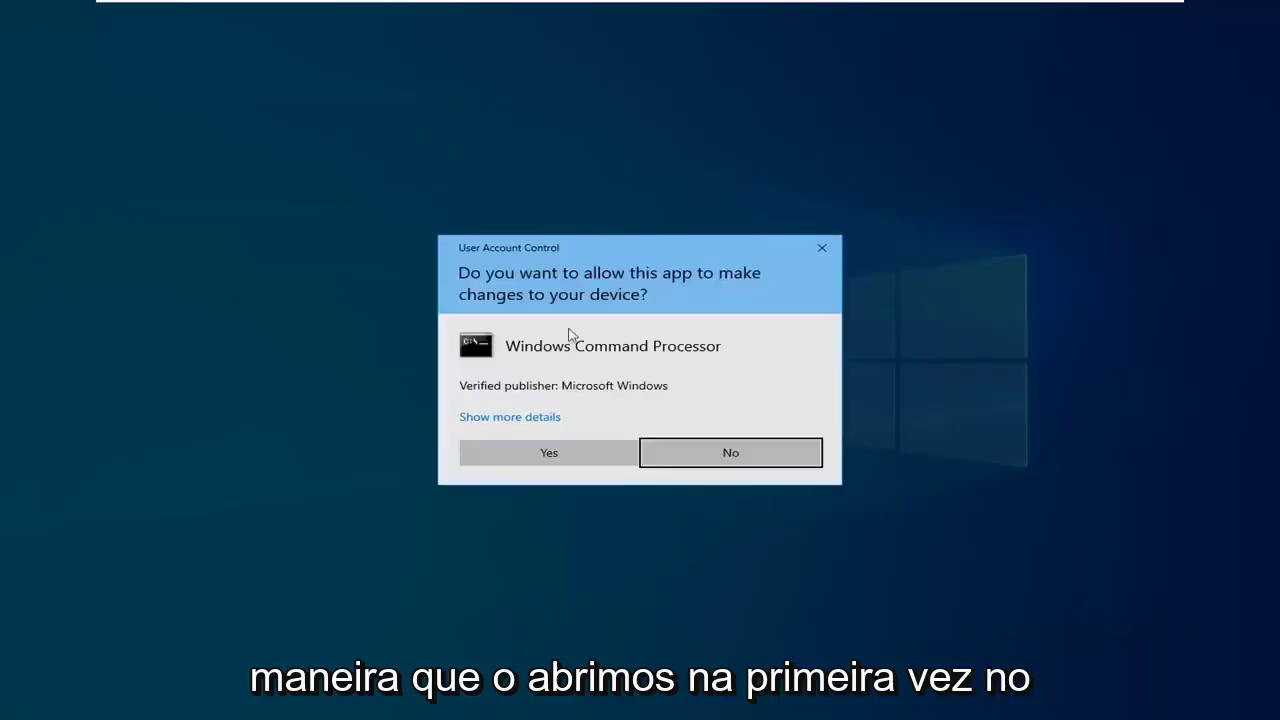
{"action": "left_click", "coordinate": [573, 450]}
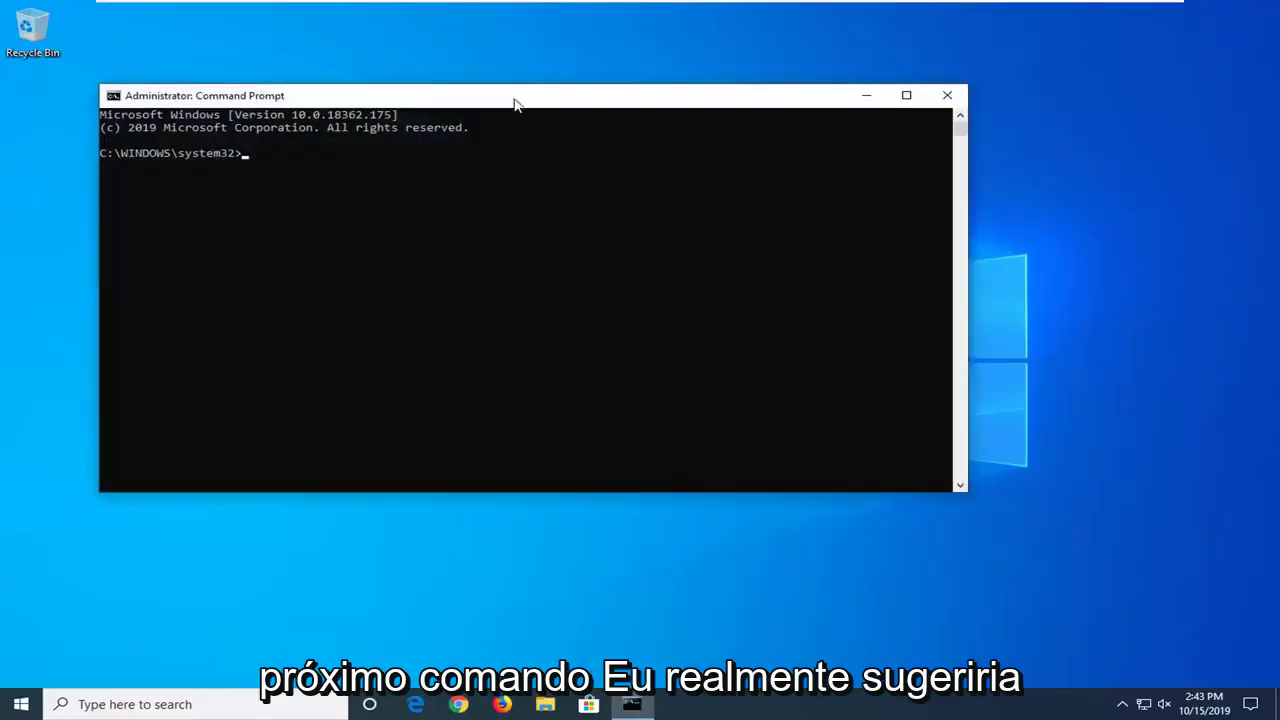
Step: Paste DISM /Online /Cleanup-Image /RestoreHealth via the title-bar Edit menu and run it
{"action": "left_click_drag", "start_coordinate": [519, 86], "coordinate": [708, 127]}
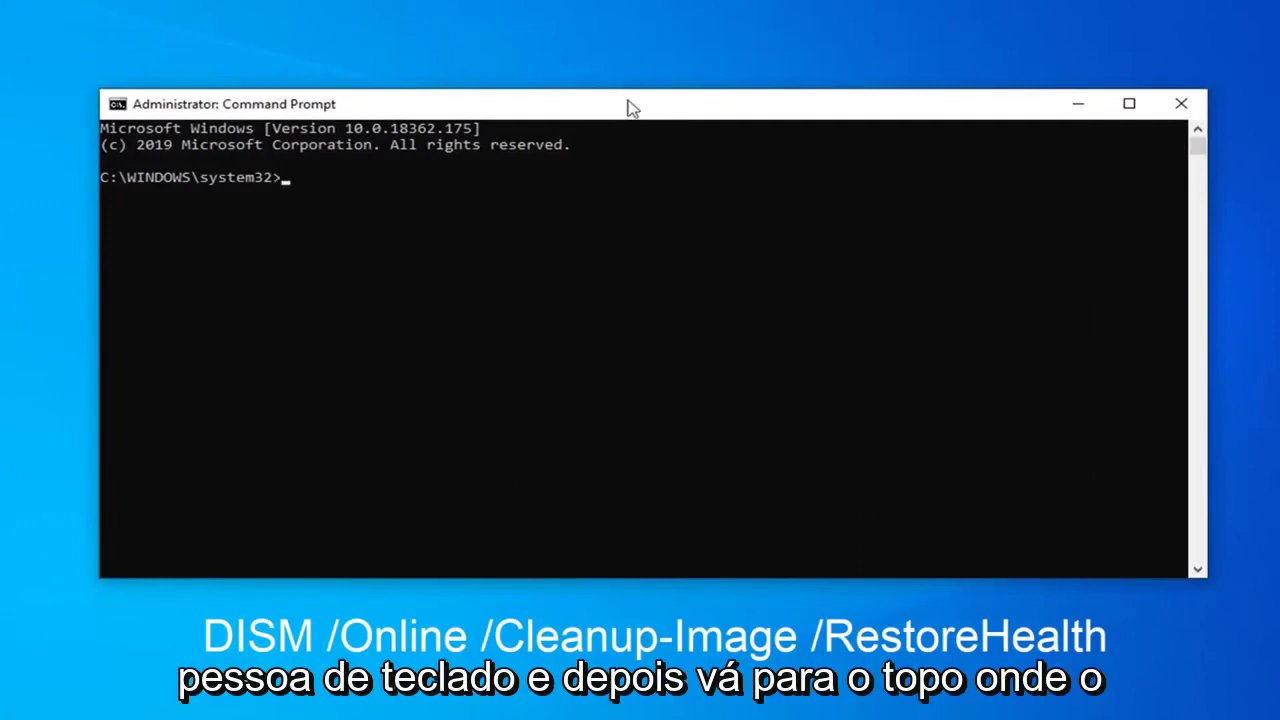
{"action": "right_click", "coordinate": [578, 108]}
{"action": "mouse_move", "coordinate": [634, 260]}
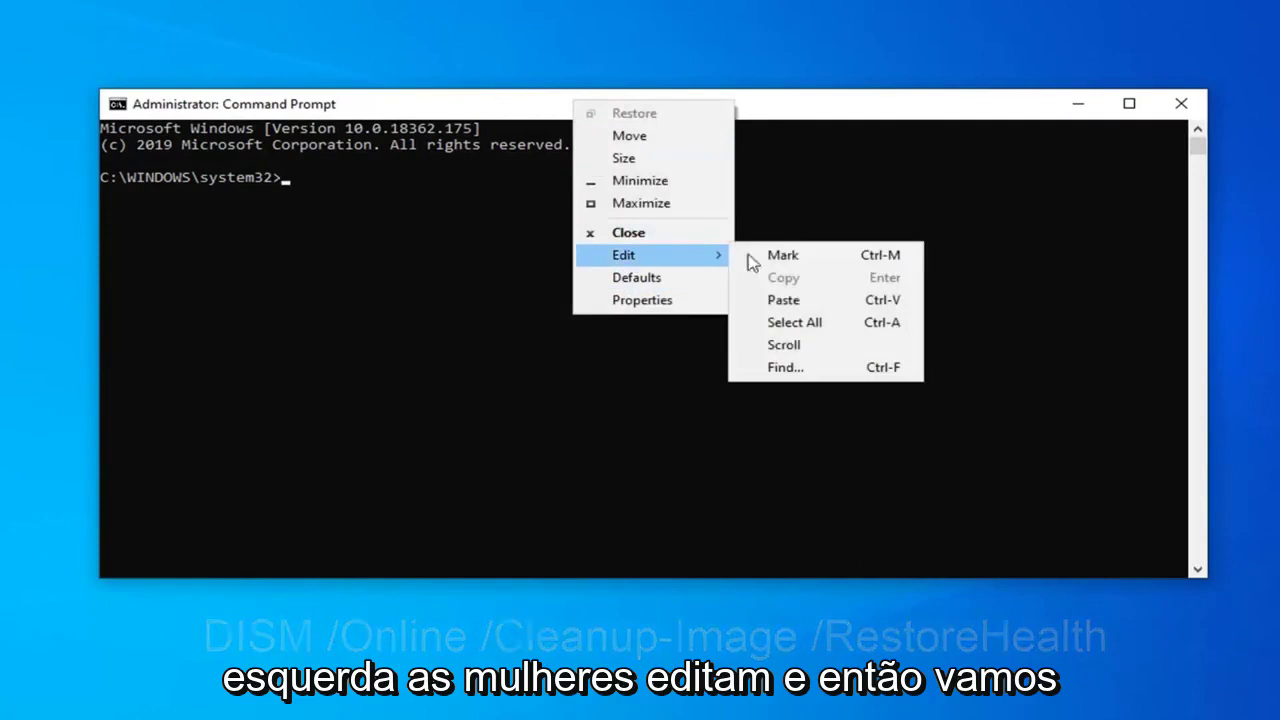
{"action": "left_click", "coordinate": [813, 302]}
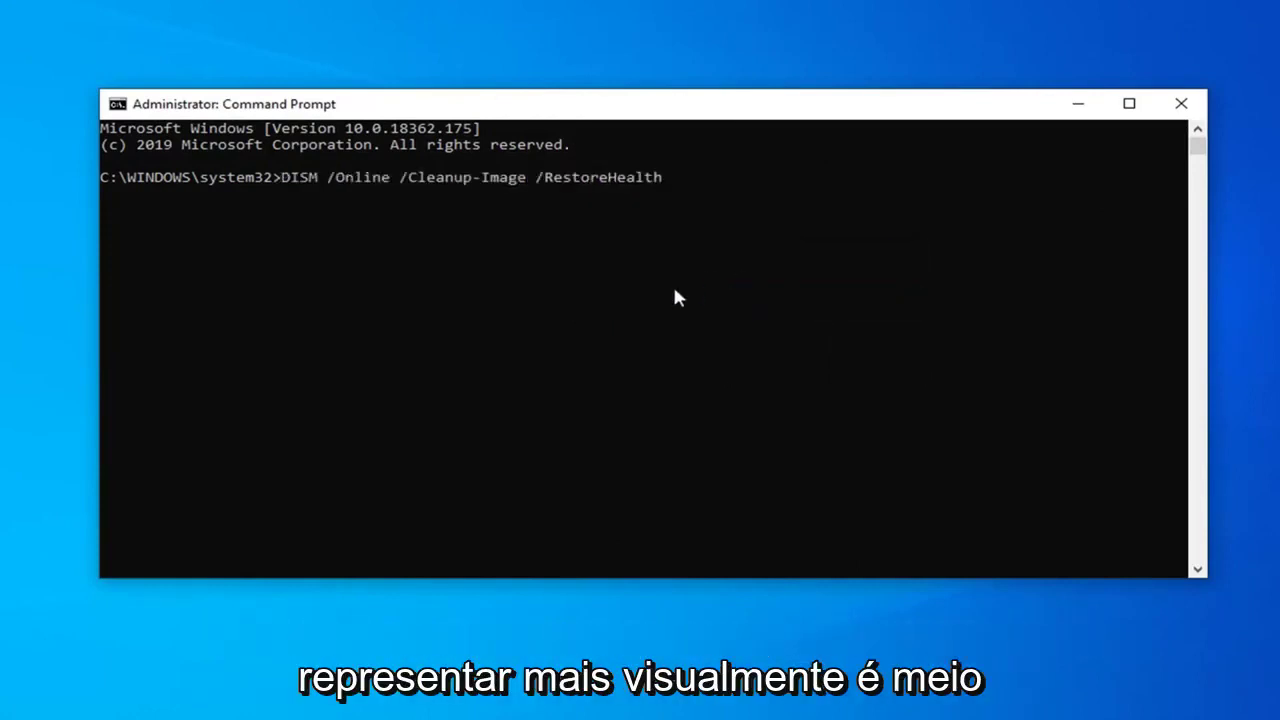
{"action": "key", "text": "Return"}
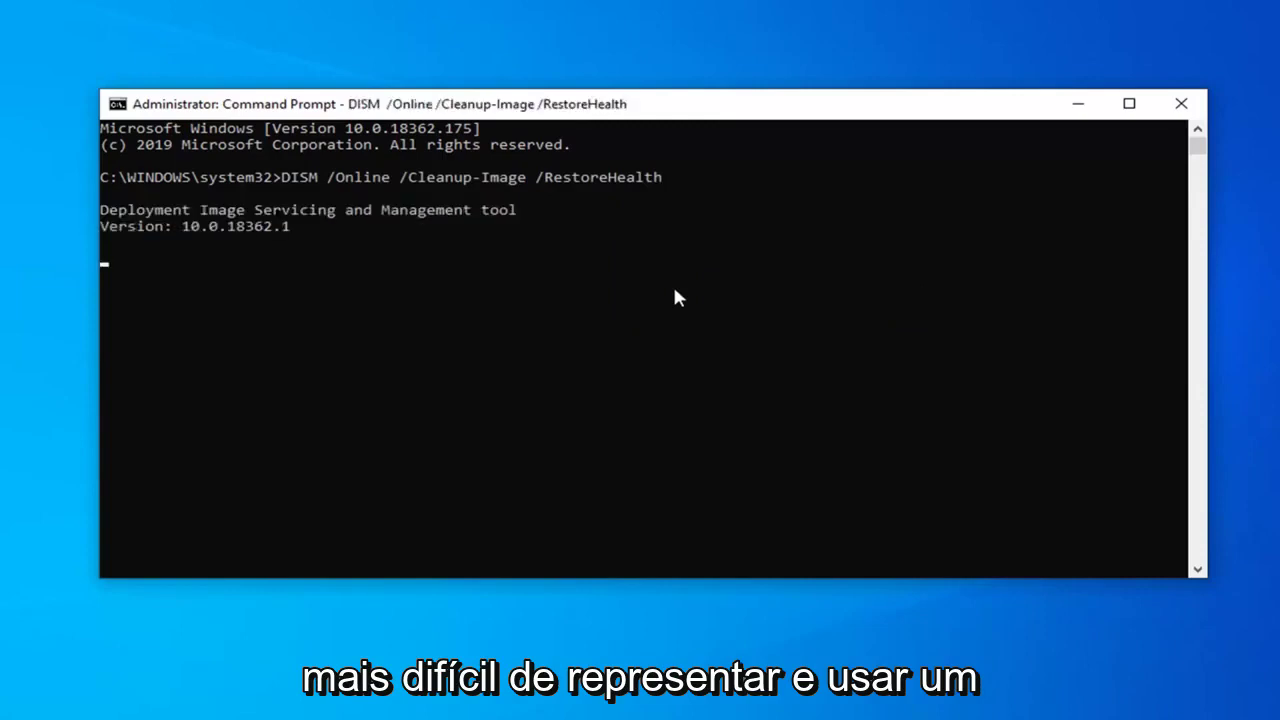